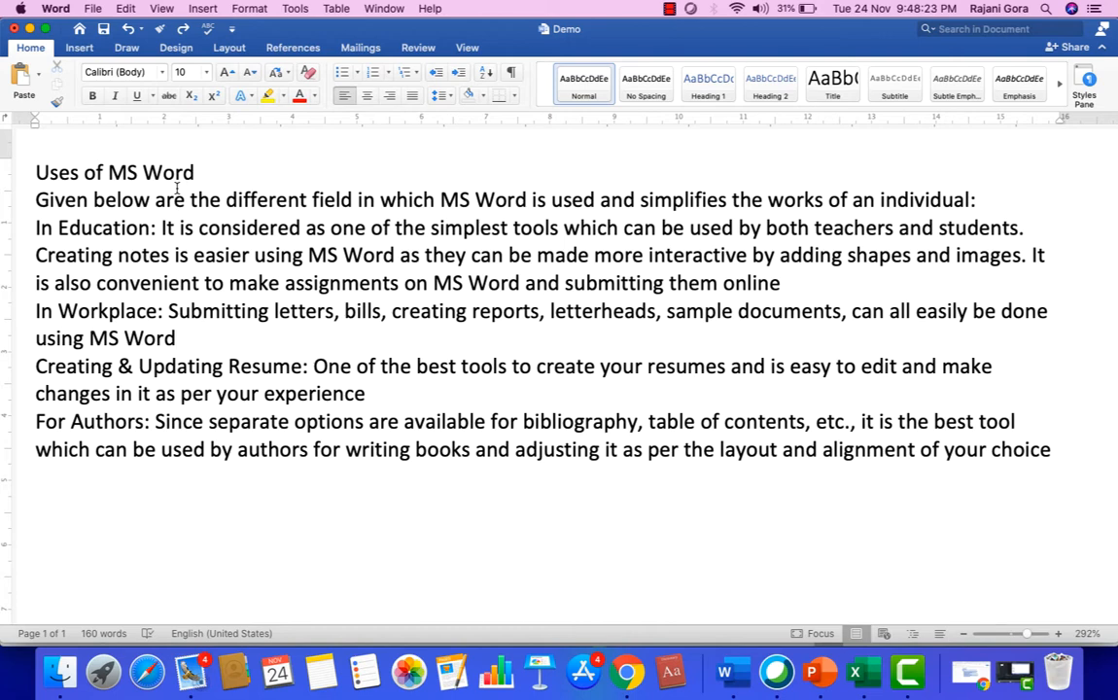
Underline the heading "Uses of MS Word".
click(214, 169)
drag(214, 170, 45, 191)
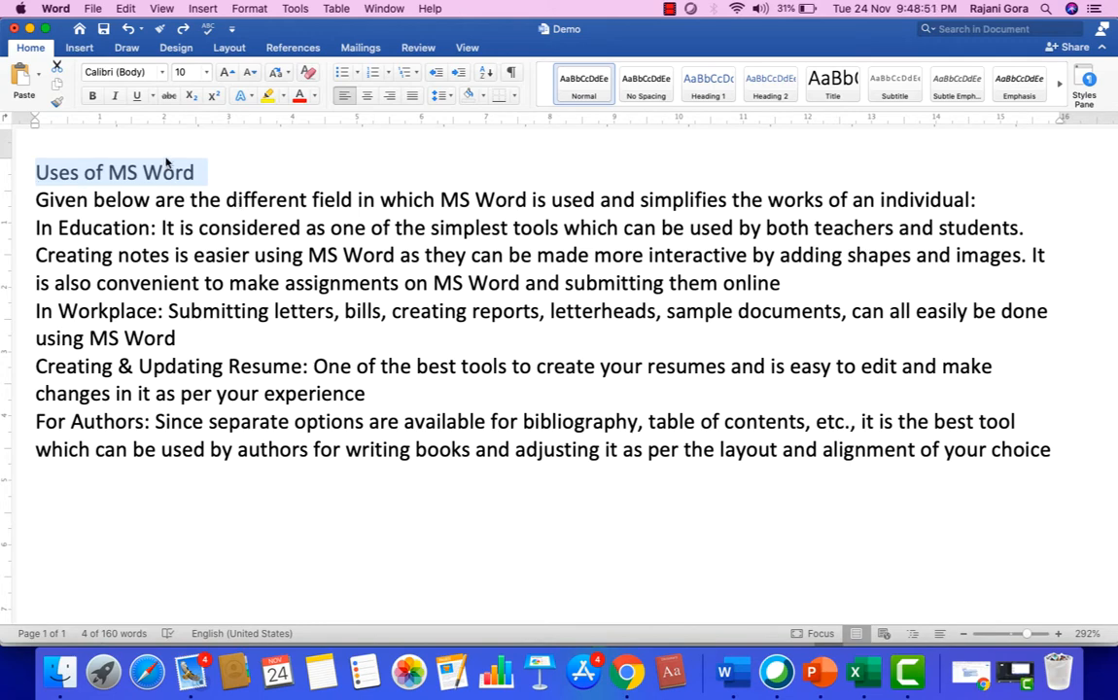
click(137, 97)
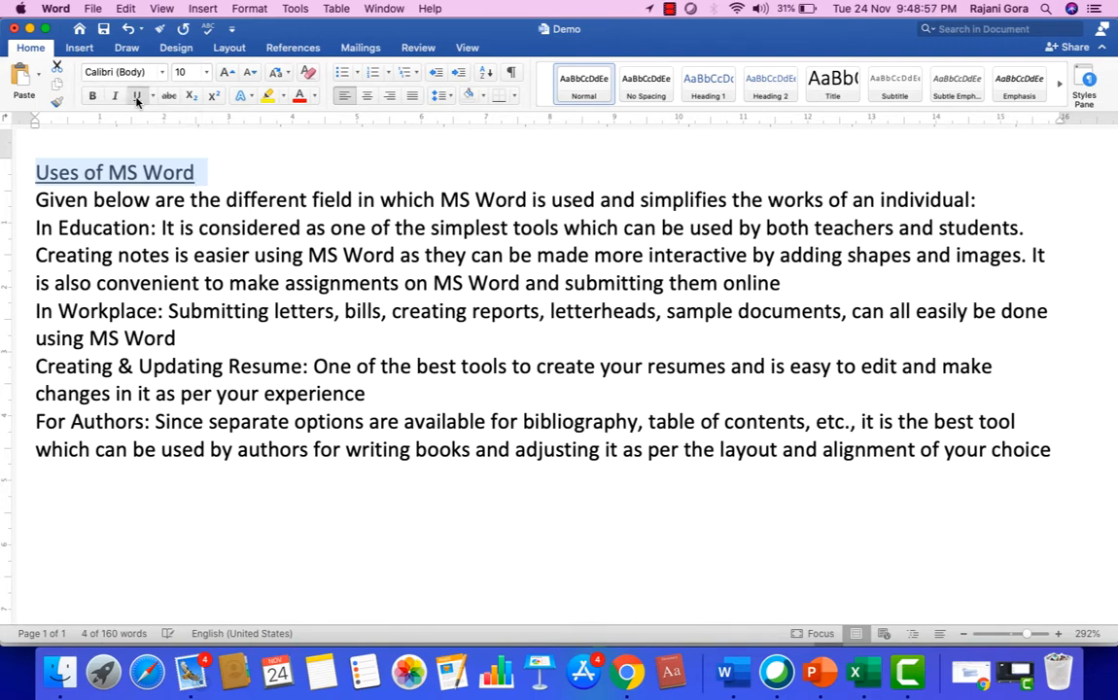
click(214, 182)
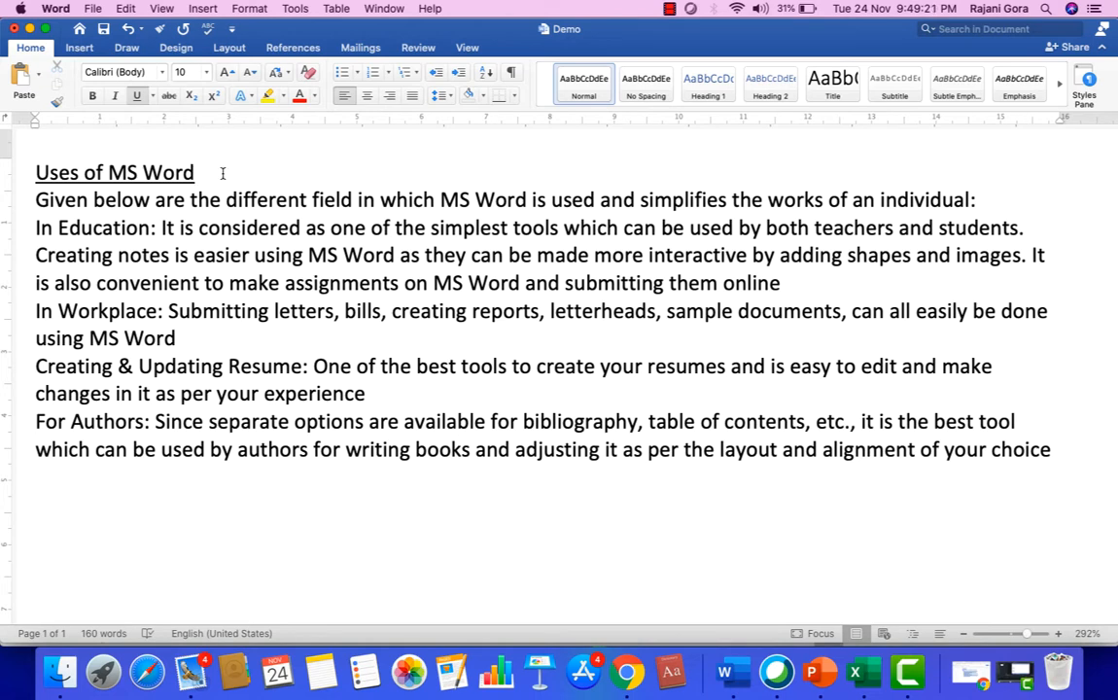
Make the underlined heading "Uses of MS Word" bold and italic.
drag(200, 161, 56, 141)
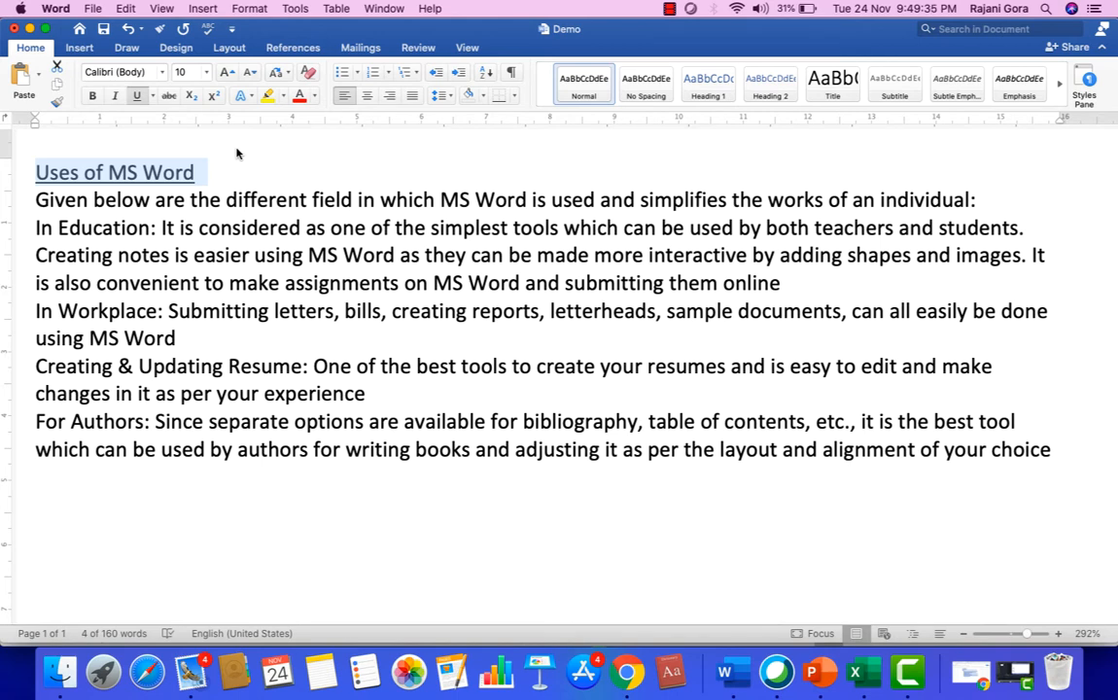
key(super+b)
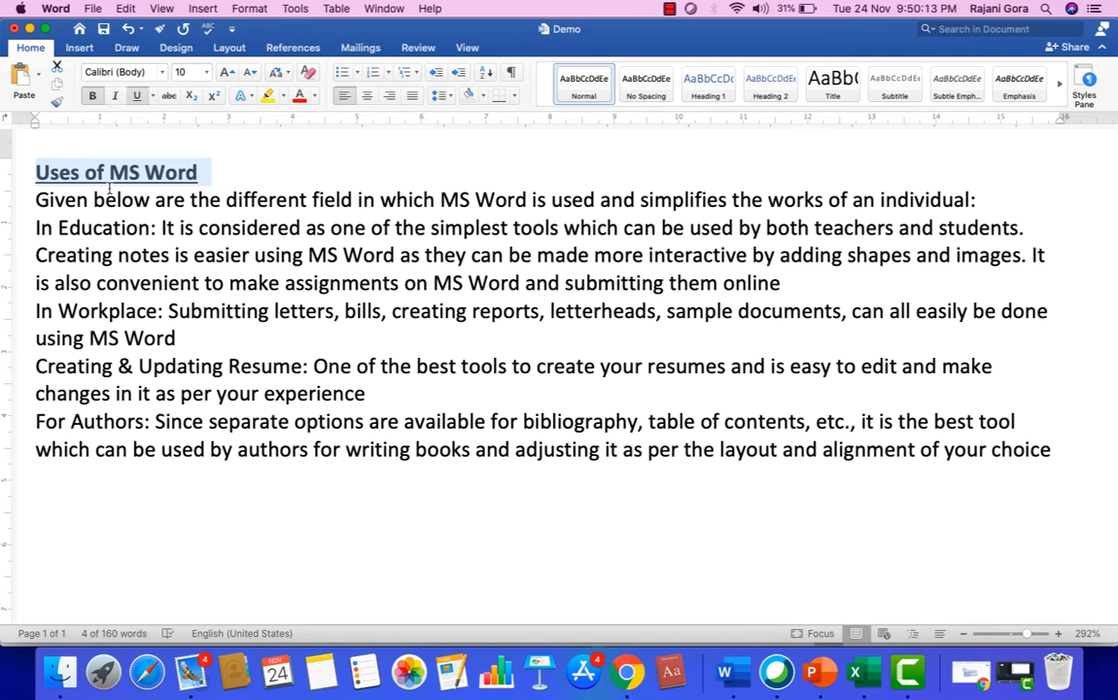
click(114, 97)
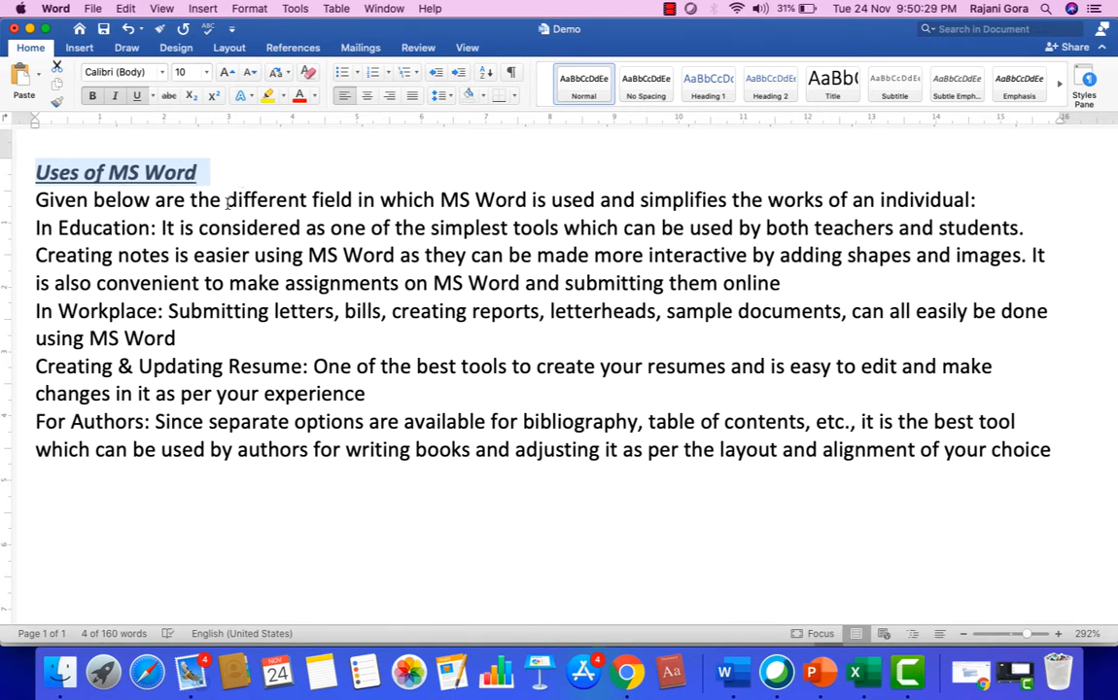
click(250, 170)
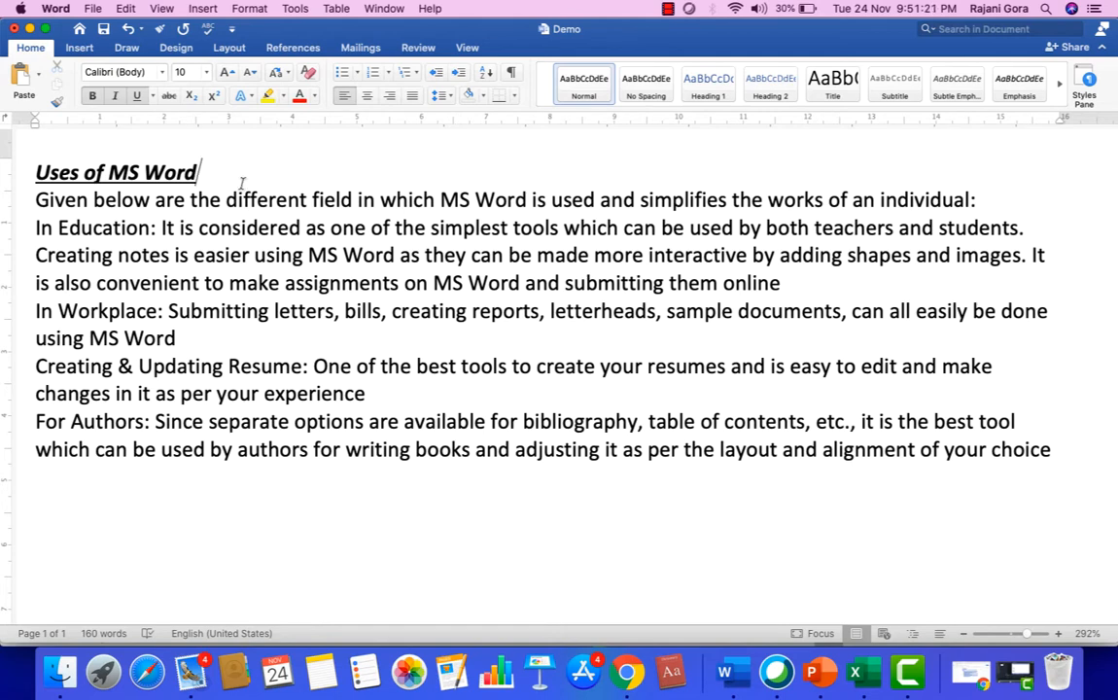
Undo the heading's italic and bold formatting, and redo only the bold.
click(129, 30)
click(129, 30)
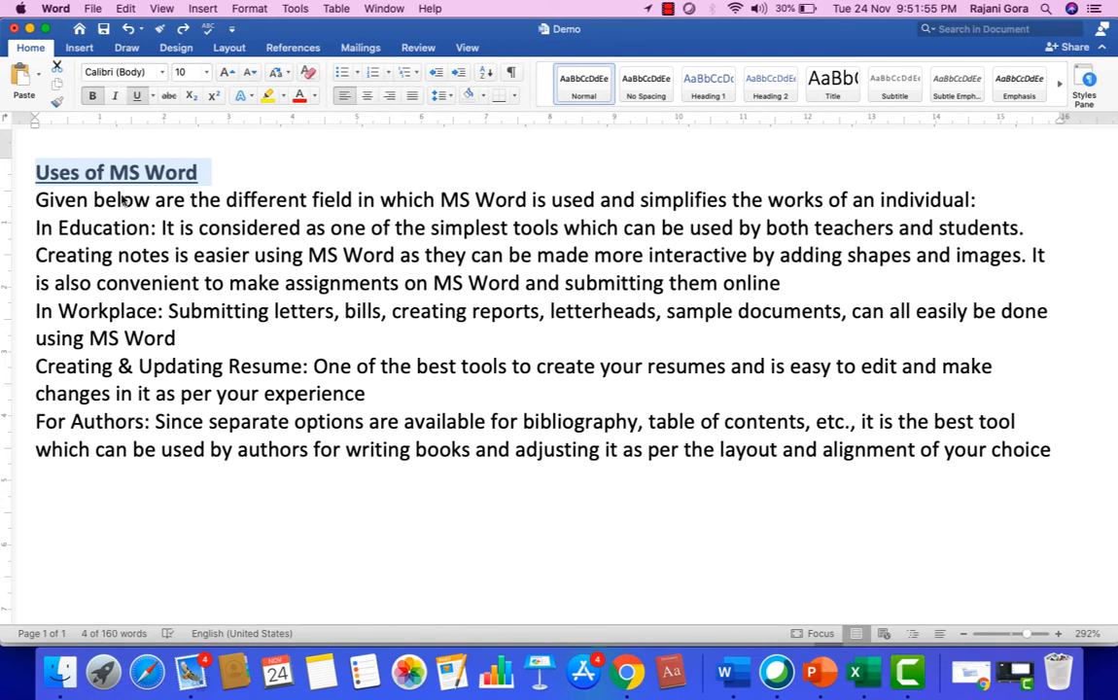
click(130, 28)
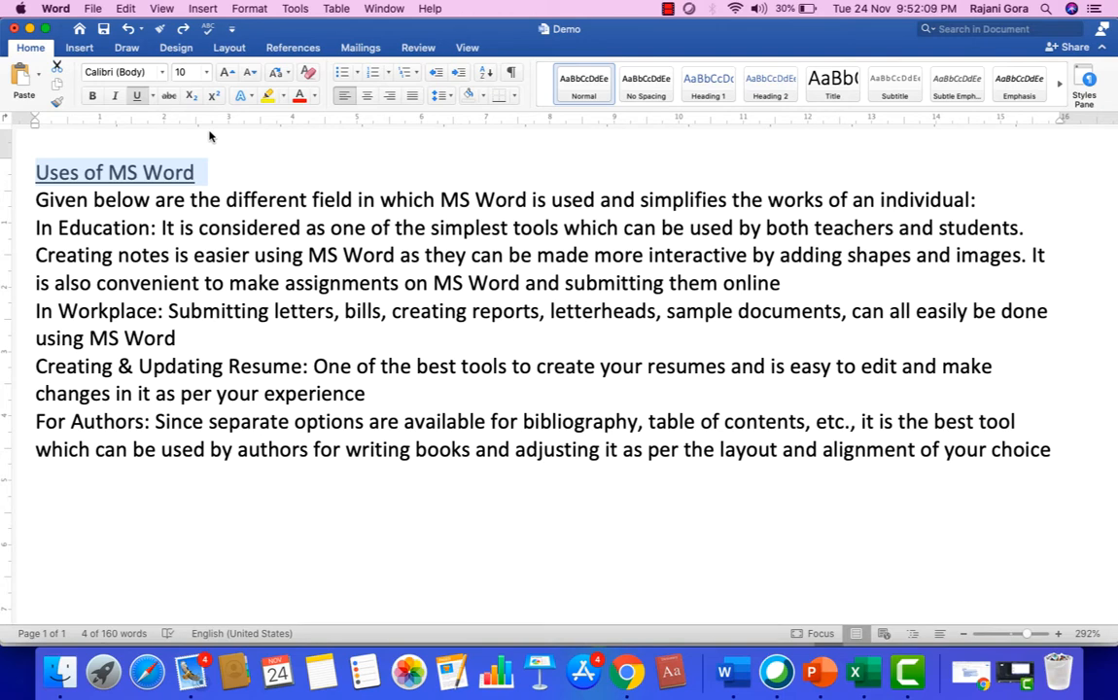
click(184, 30)
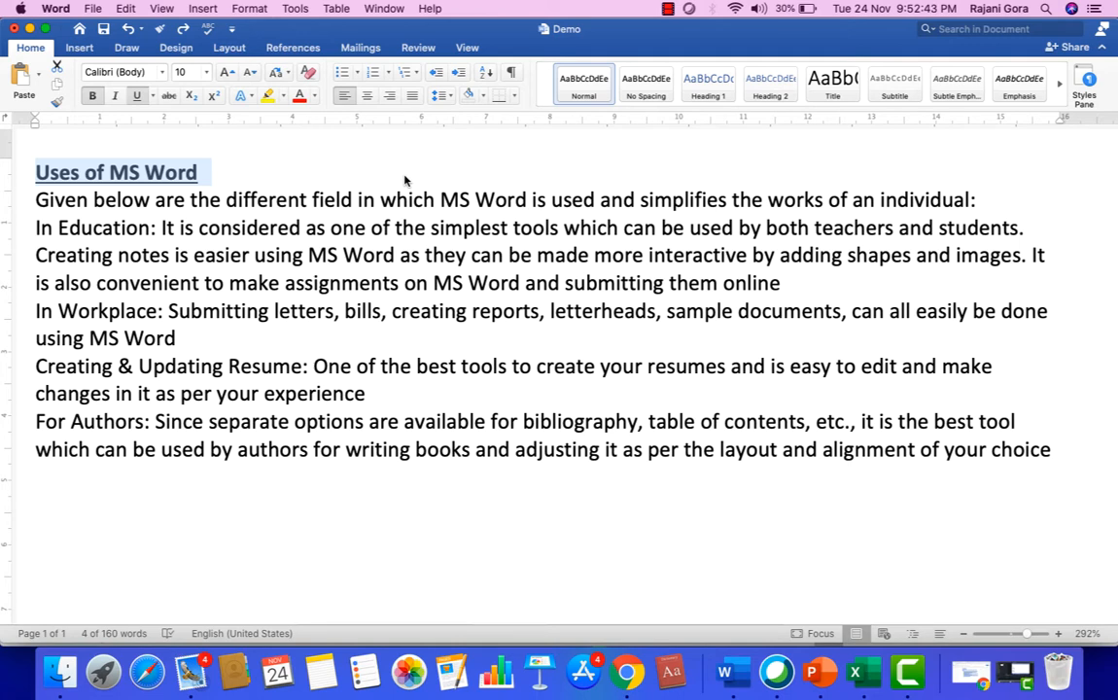
Apply italic to the heading and remove it again, leaving the cursor at the heading's end.
key(super+i)
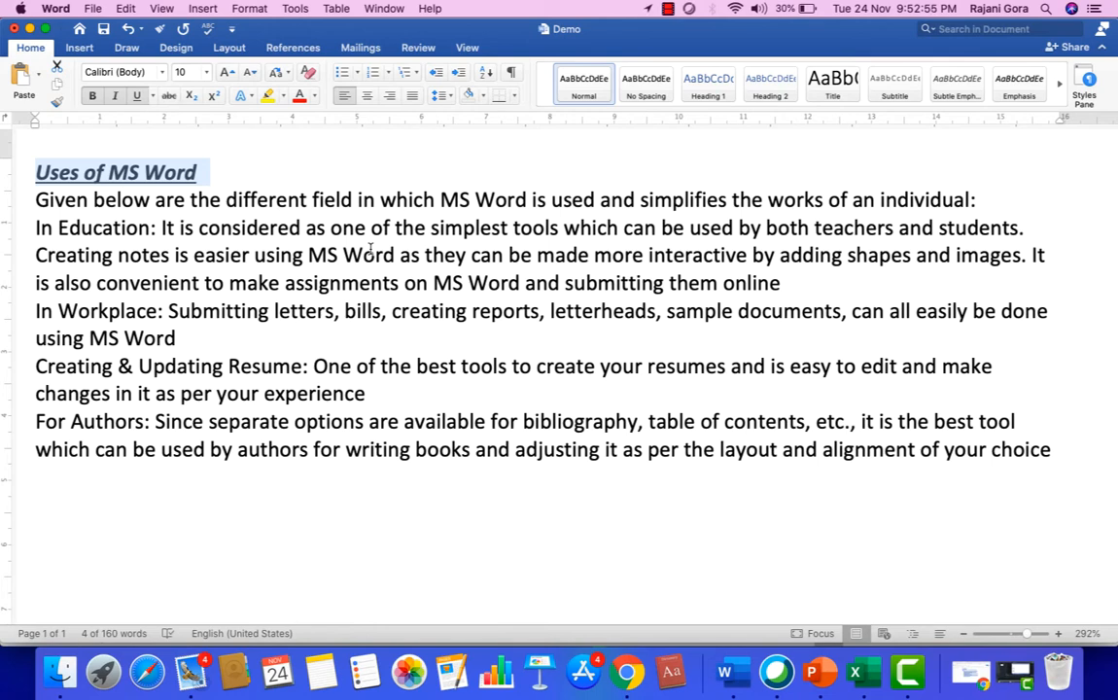
key(super+i)
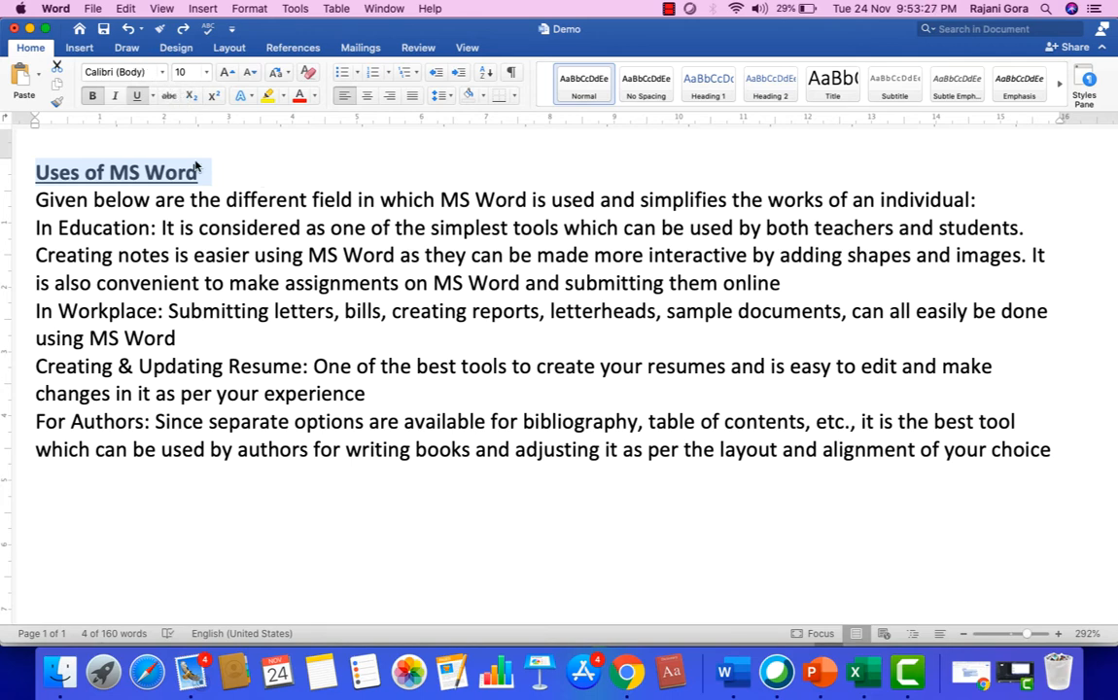
click(246, 159)
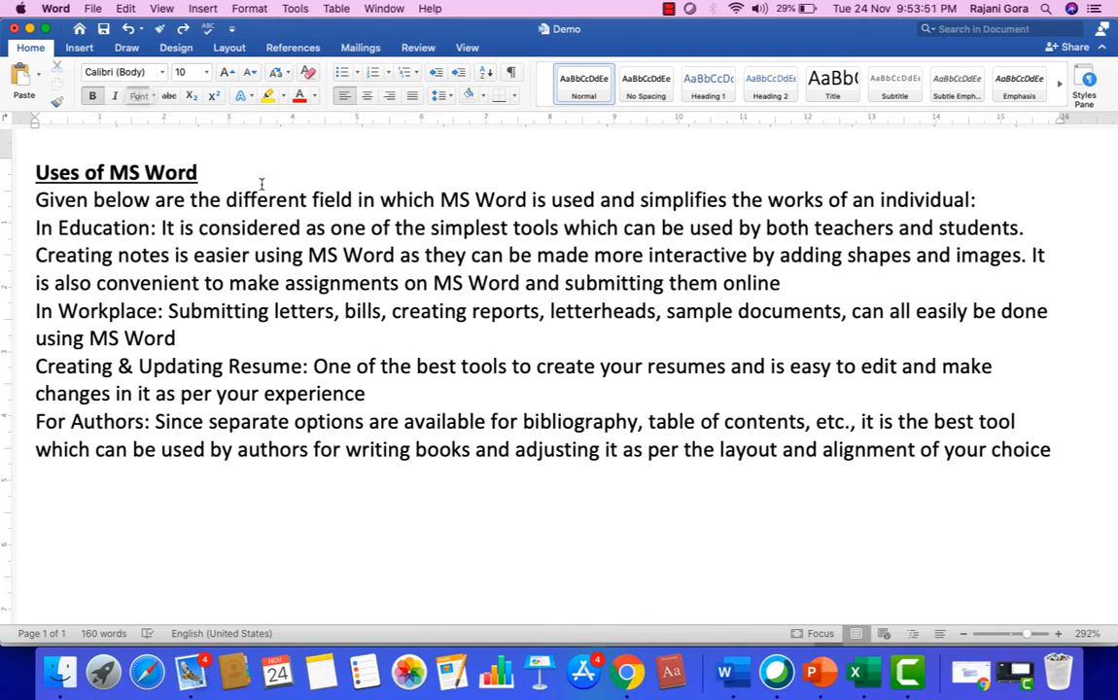
Set the font to Arial at the end of the heading and enter the sample text "ghgjhffg".
click(162, 78)
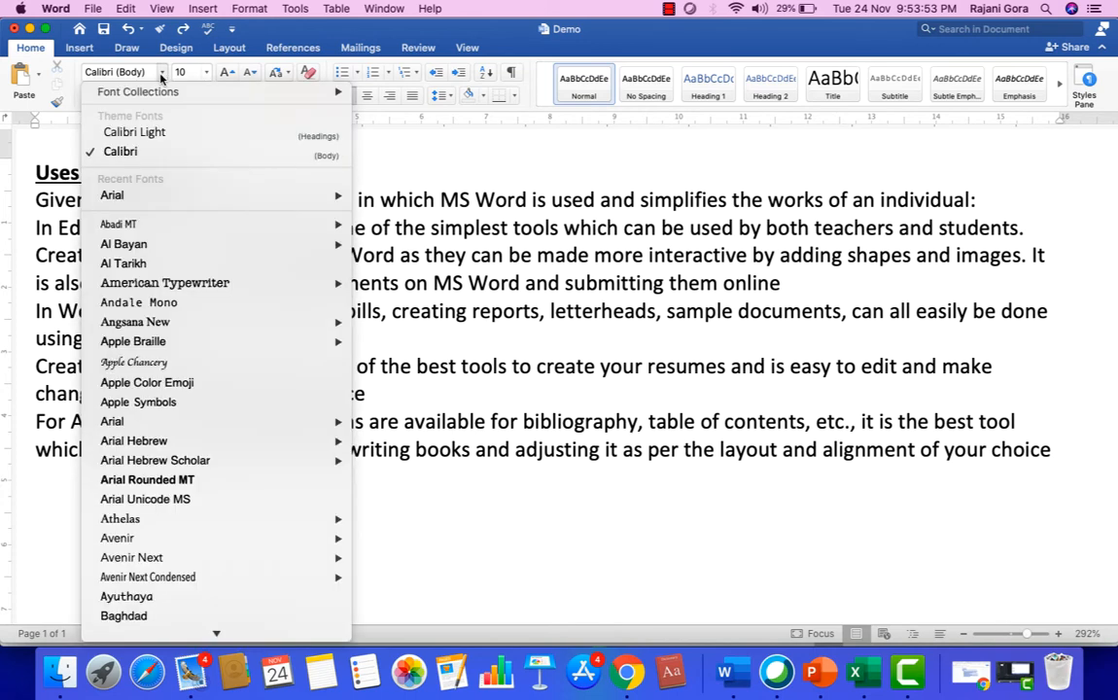
mouse_move(189, 232)
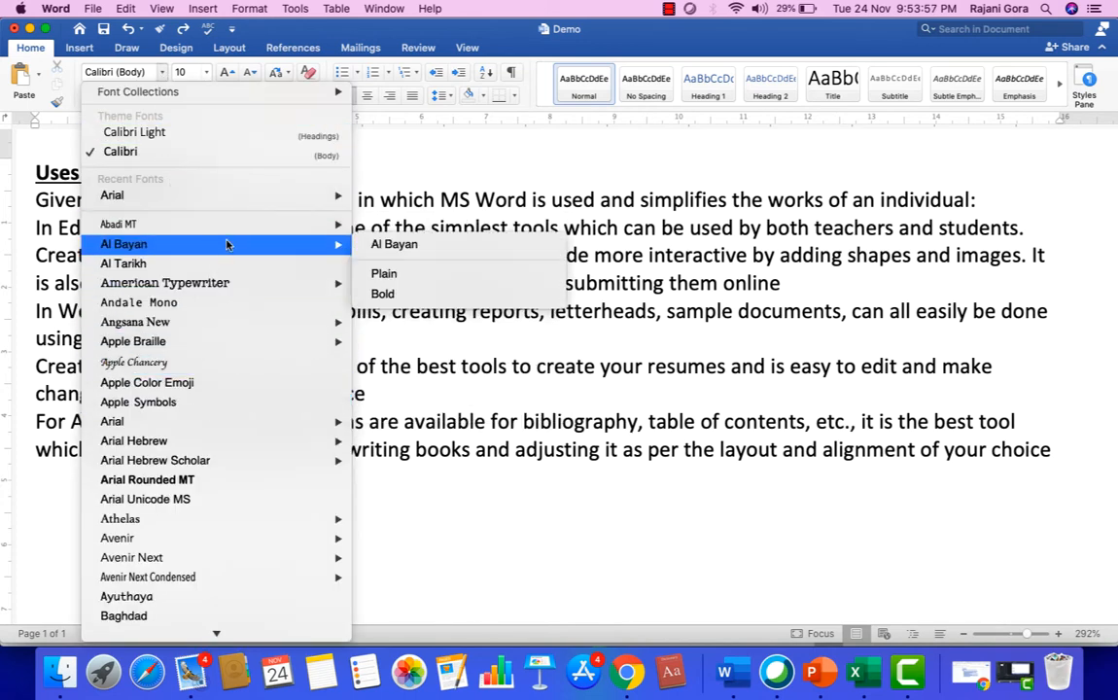
mouse_move(220, 198)
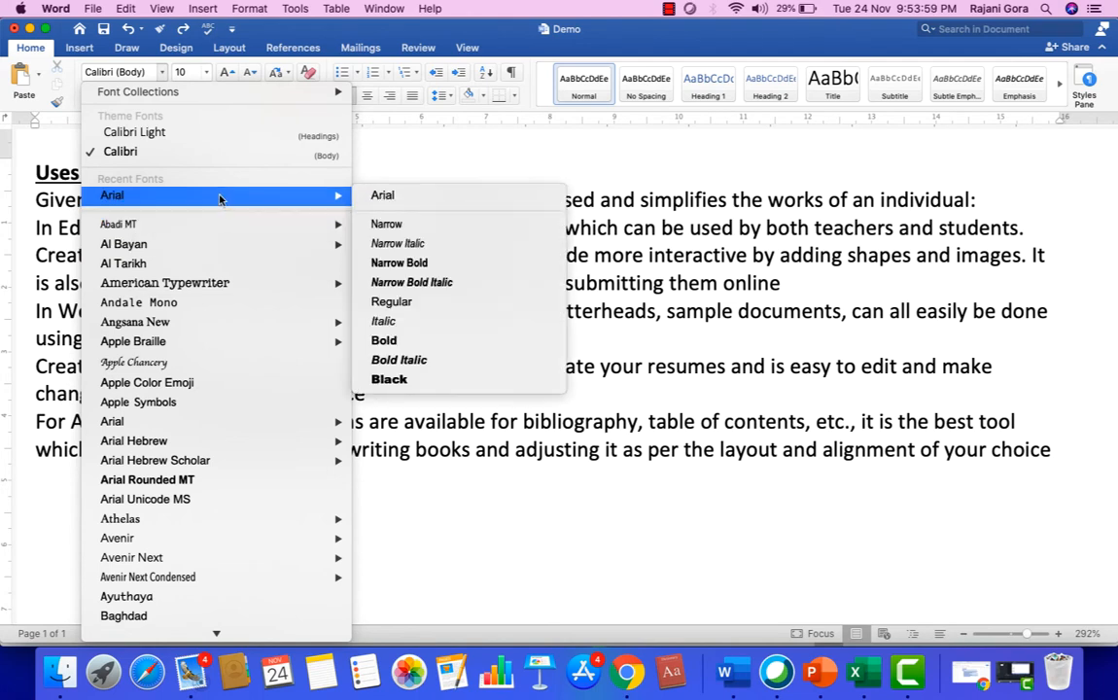
click(159, 199)
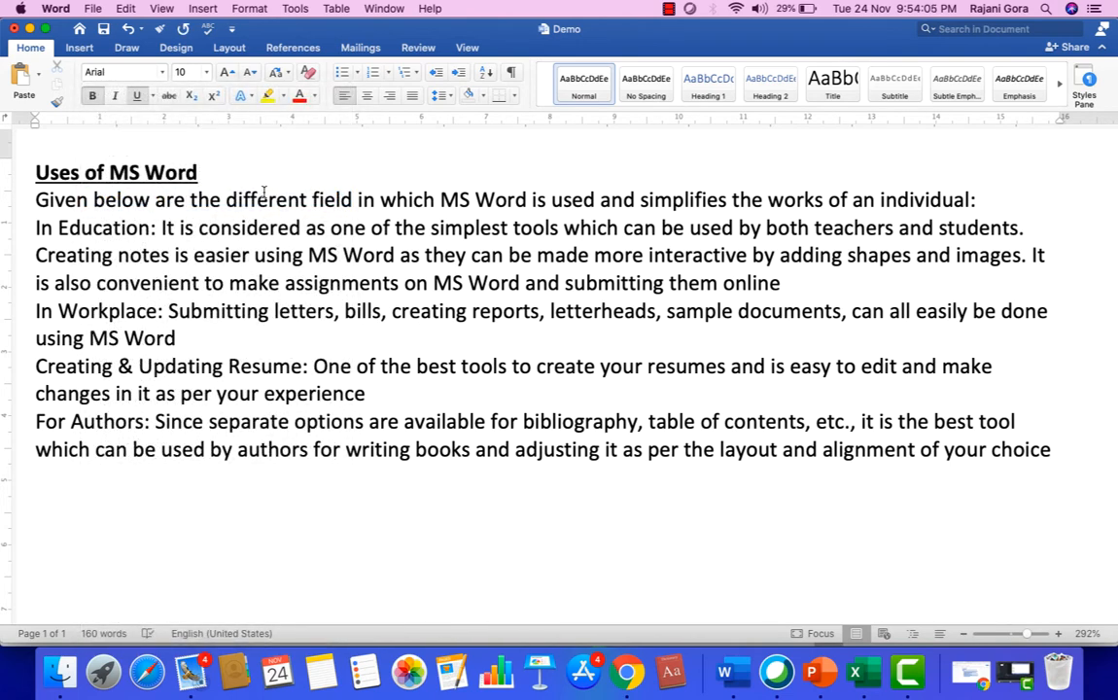
text(ghgjh)
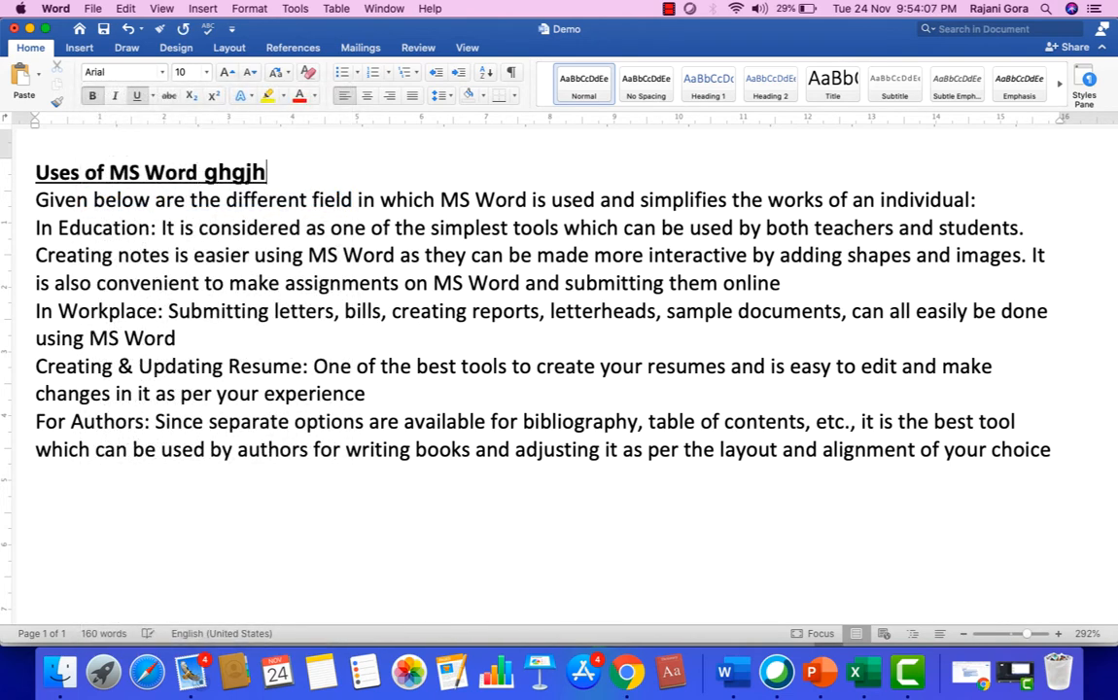
text(ffg)
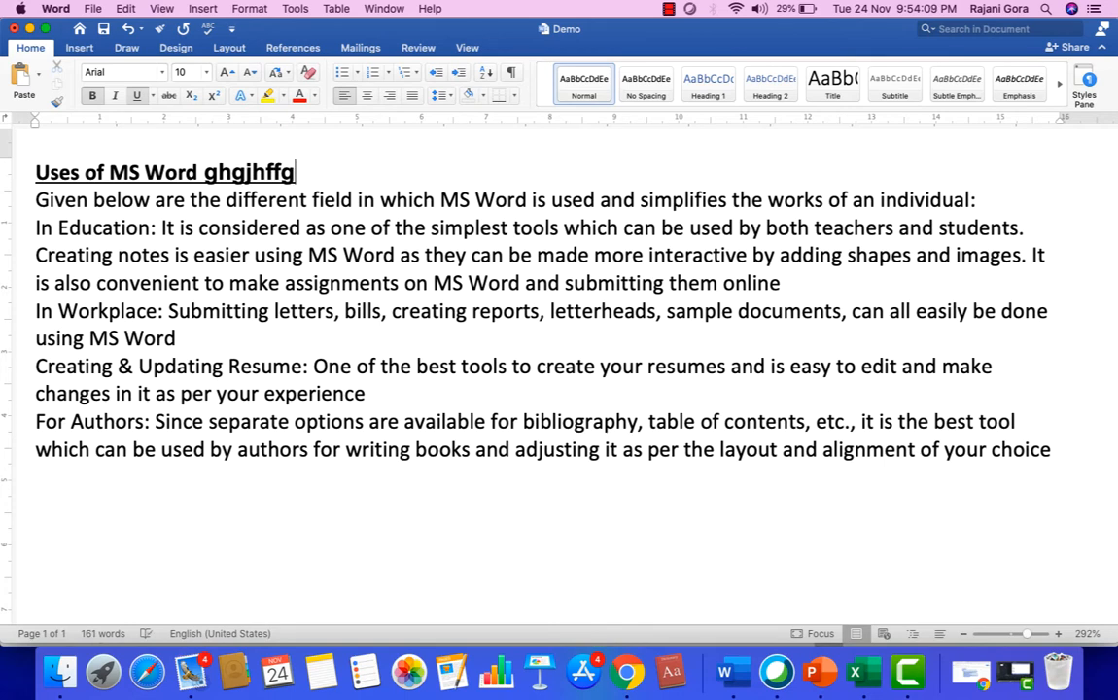
Delete the sample text "ghgjhffg" from the end of the heading.
key(BackSpace)
key(BackSpace)
key(BackSpace)
key(BackSpace)
key(BackSpace)
key(BackSpace)
key(BackSpace)
key(BackSpace)
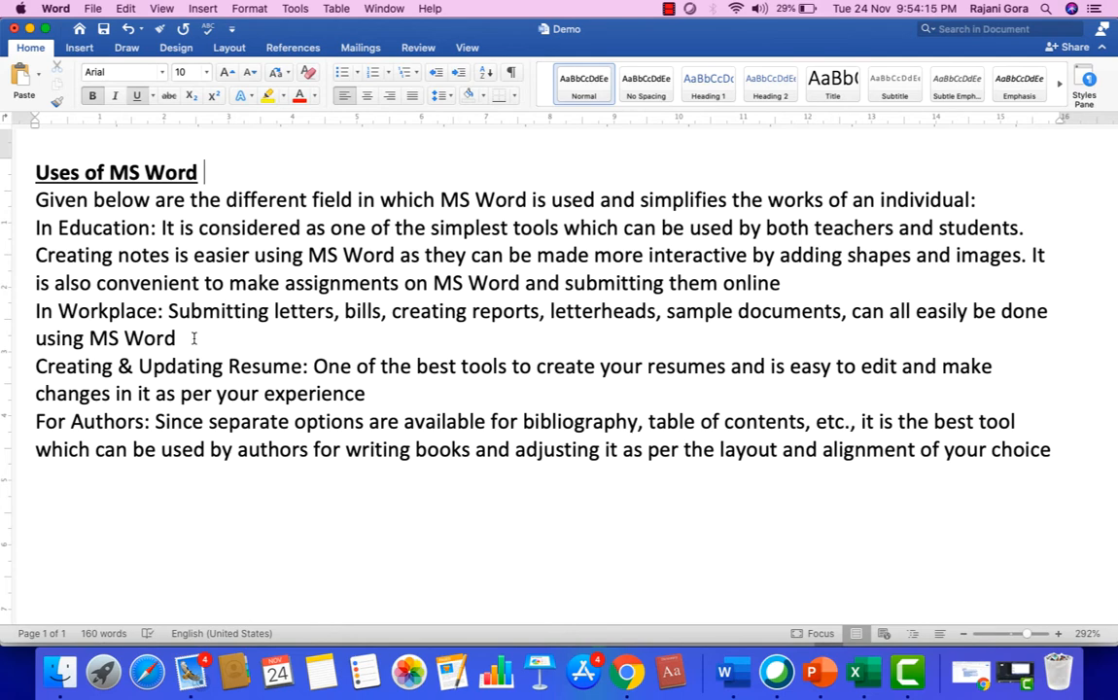
Set the text from "Given below" through the "In Workplace" paragraph to Arial, and change it to Apple Chancery.
click(179, 261)
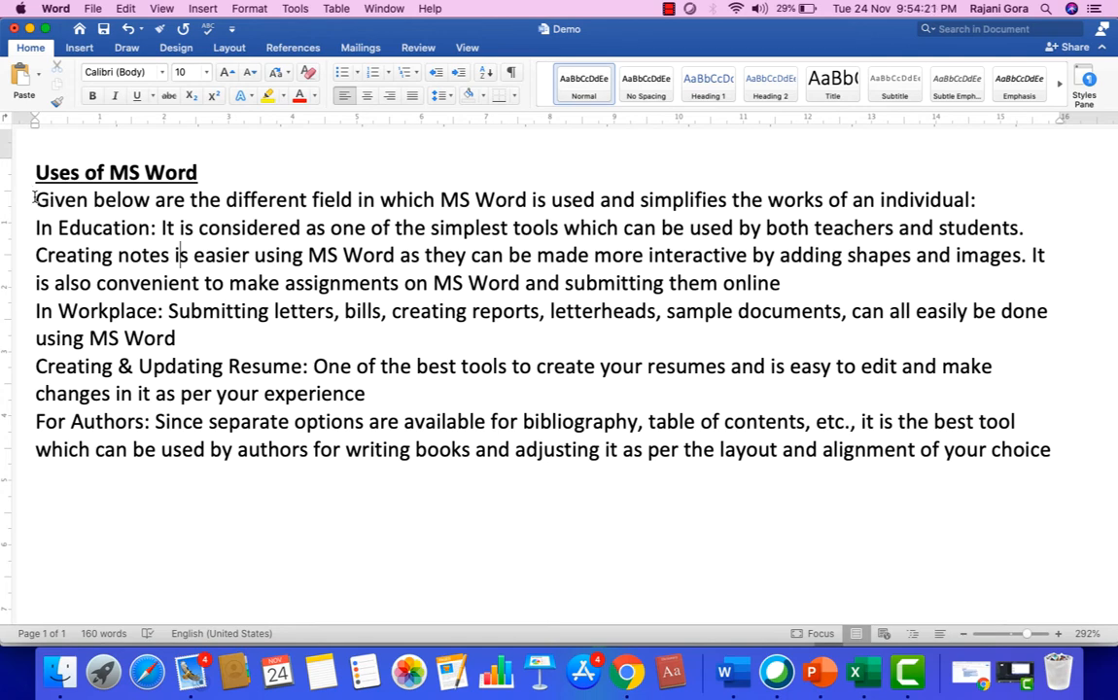
drag(34, 198, 357, 327)
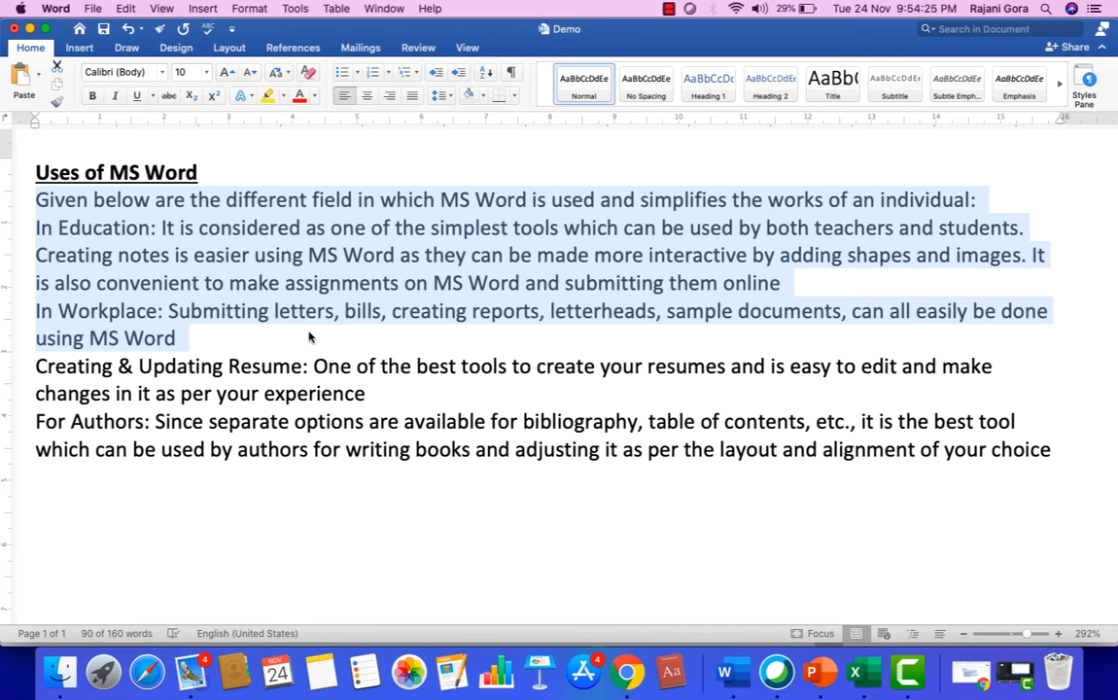
click(162, 72)
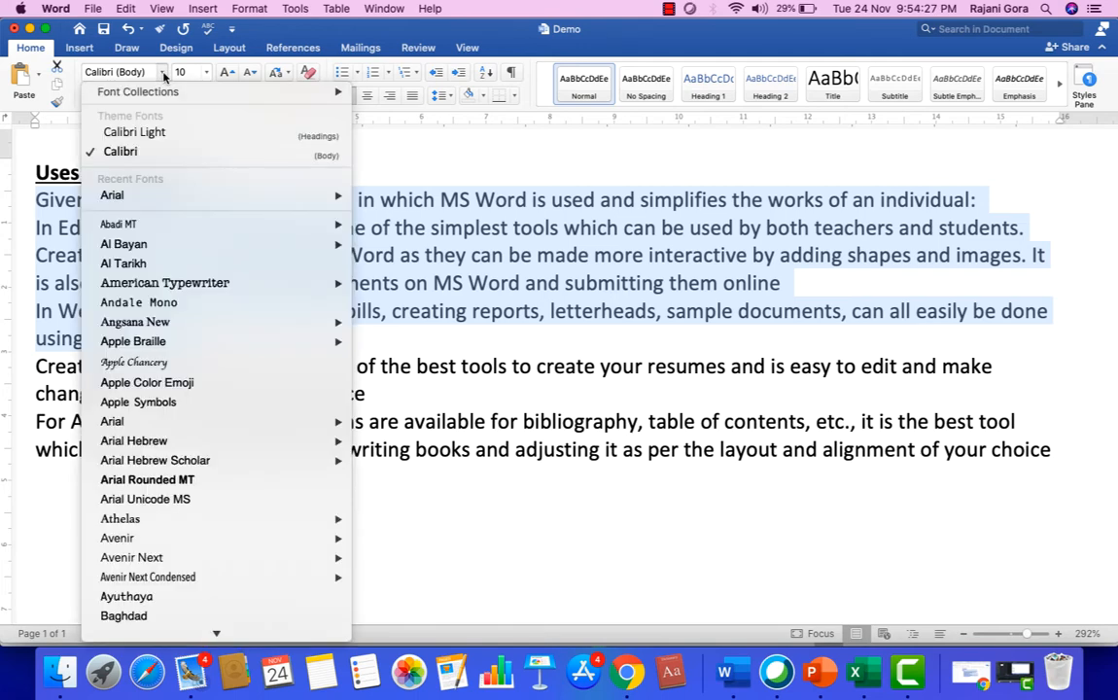
click(145, 196)
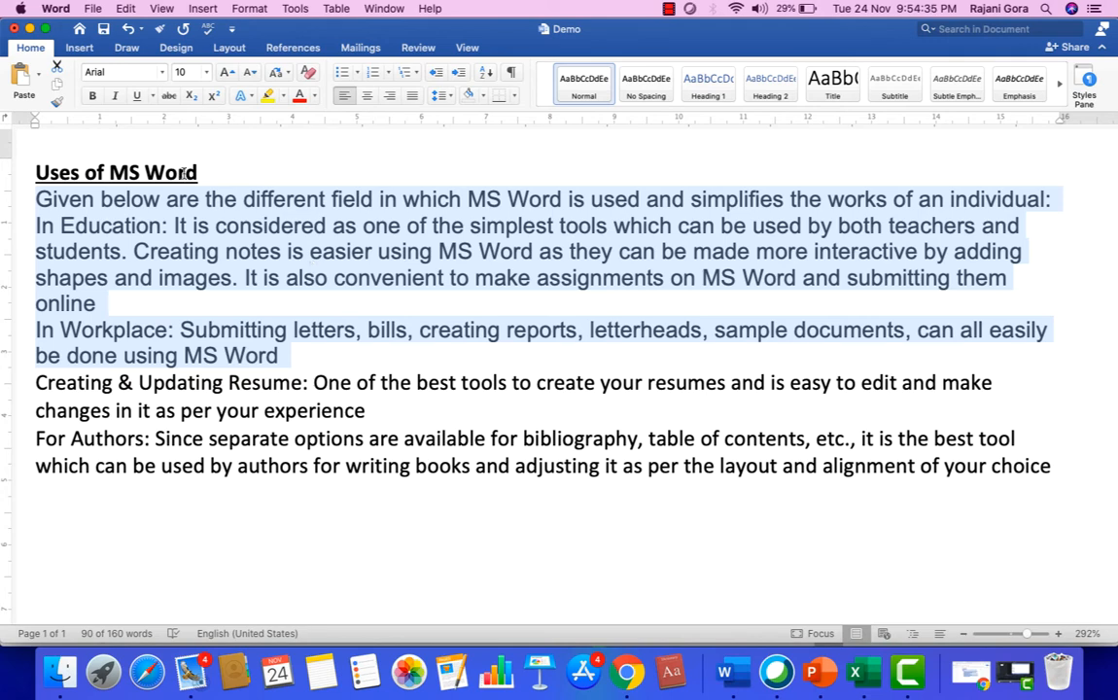
click(162, 73)
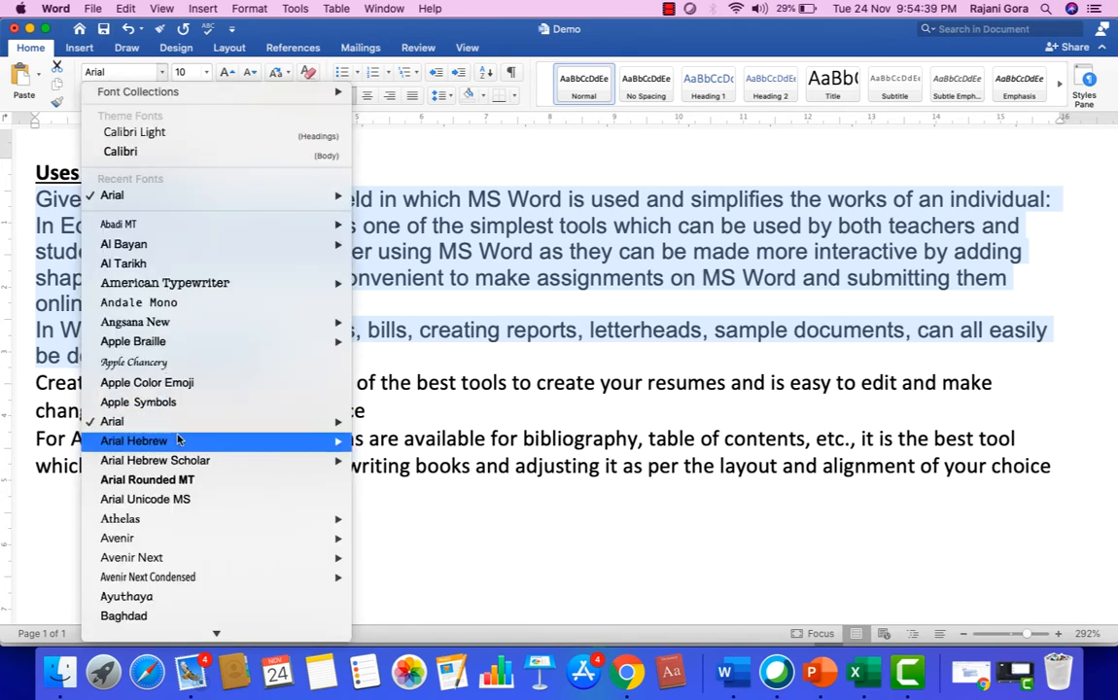
click(173, 369)
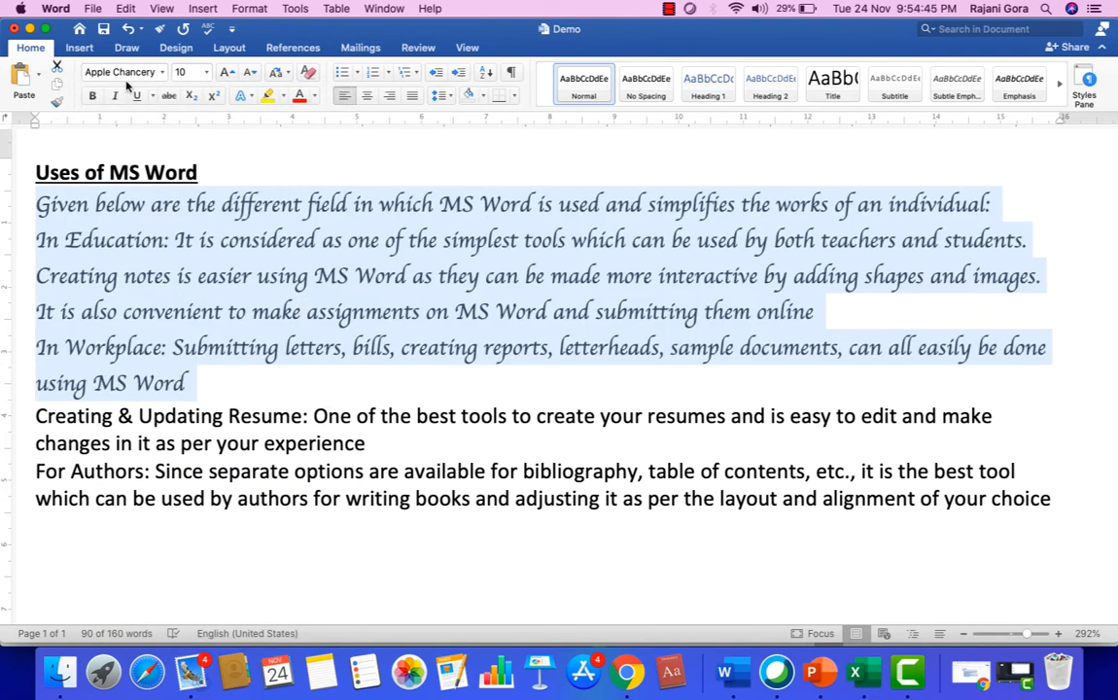
Try the American Typewriter and Baghdad fonts on the selected paragraphs.
click(162, 73)
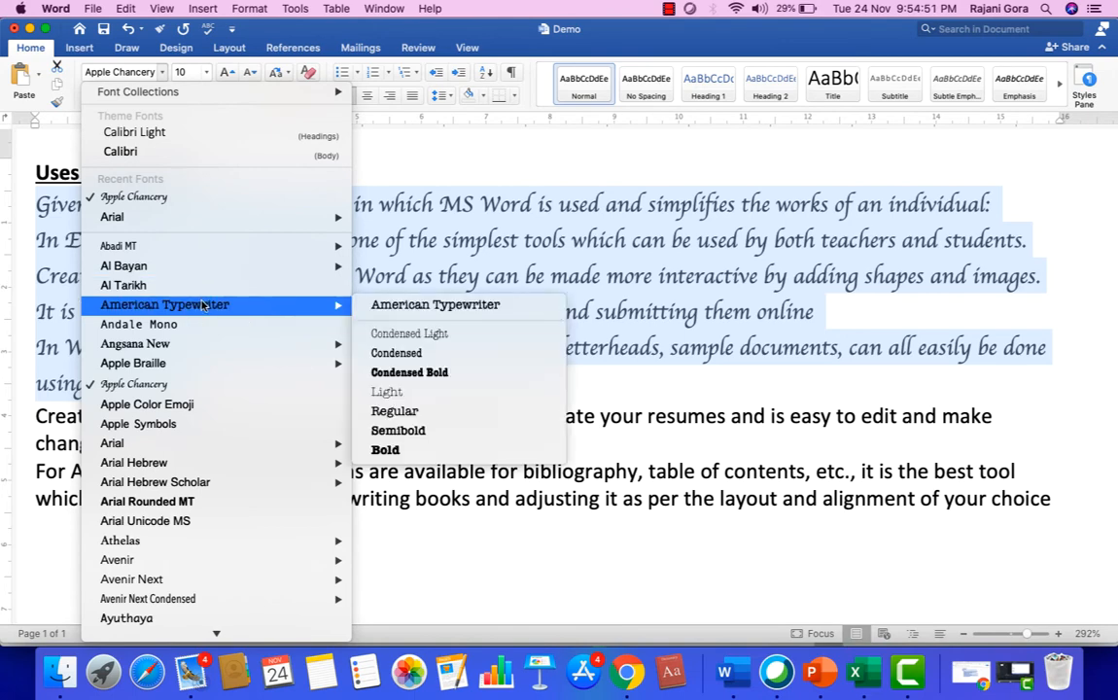
click(195, 304)
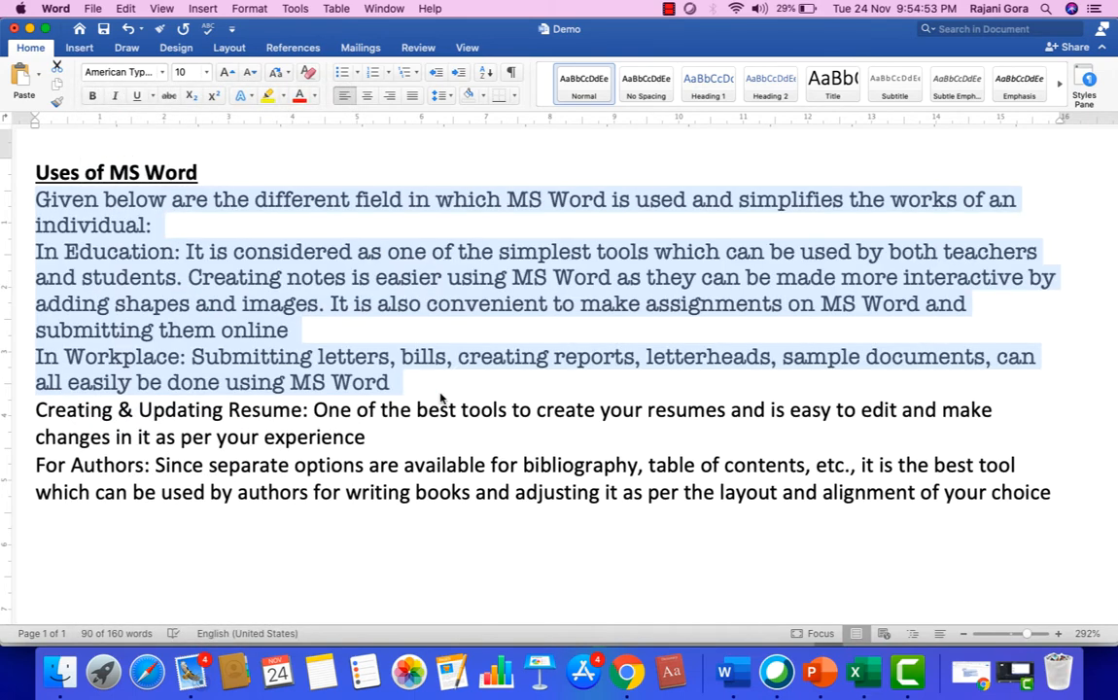
click(162, 75)
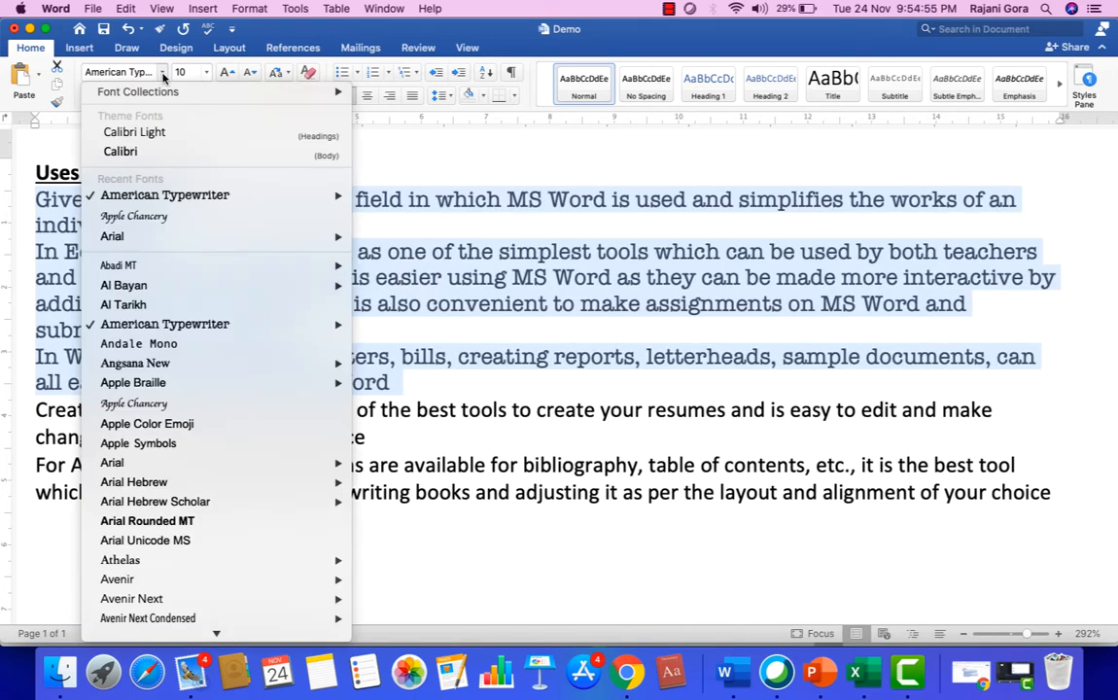
scroll(204, 388, down, 5)
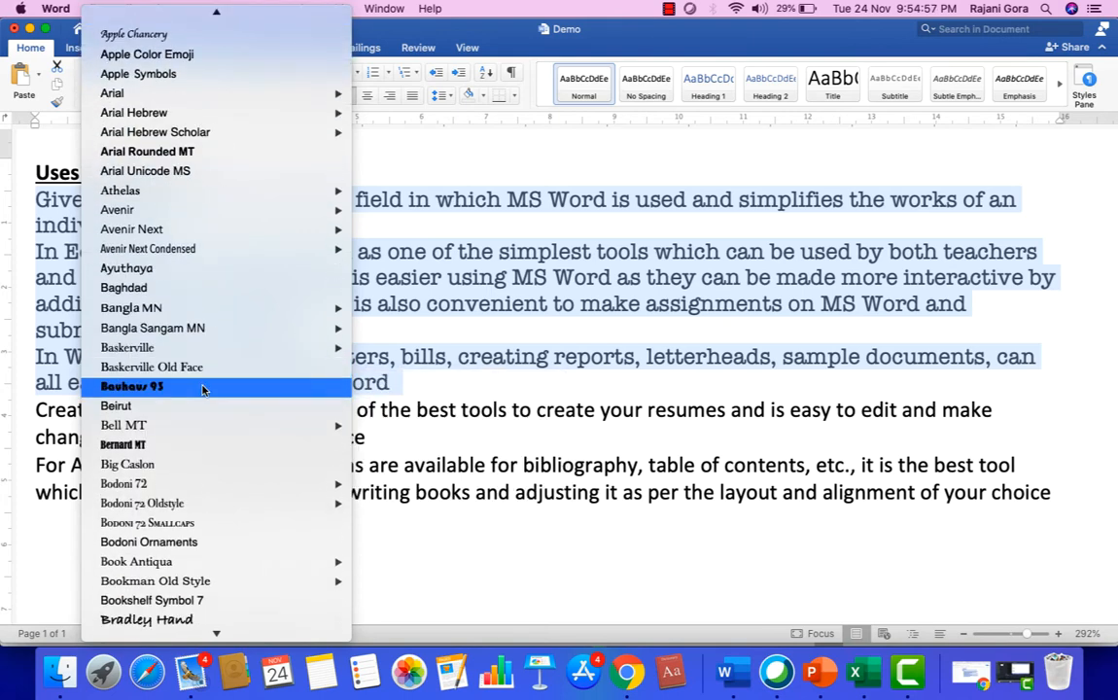
click(175, 292)
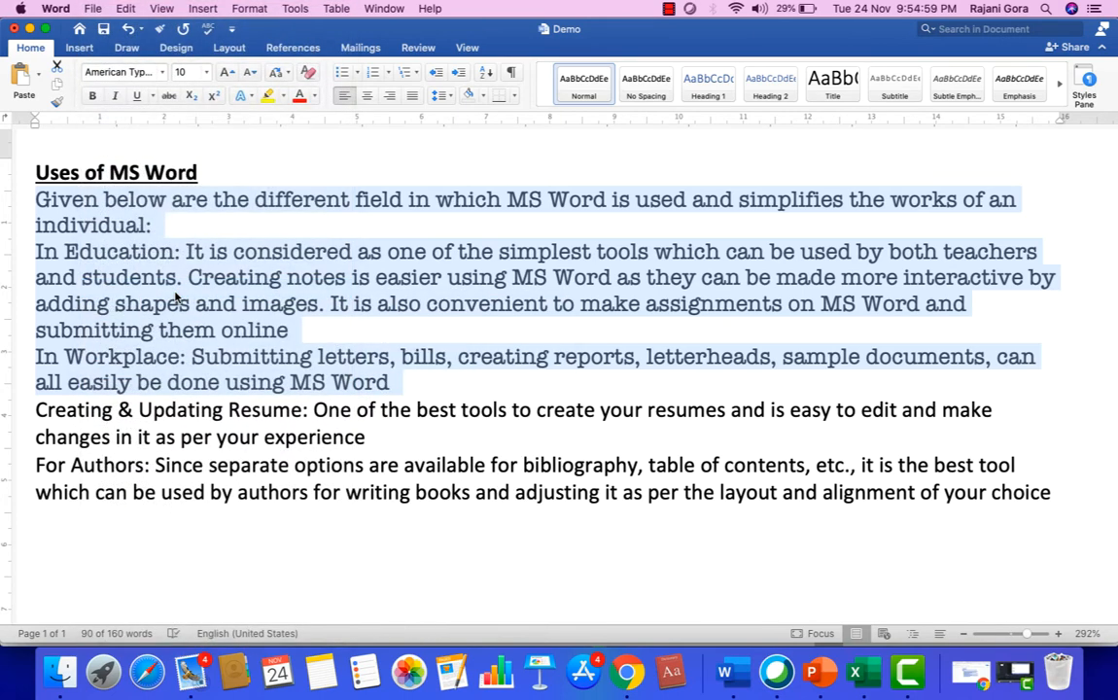
Set the selected paragraphs to the Apple Chancery font at size 10.5.
click(162, 77)
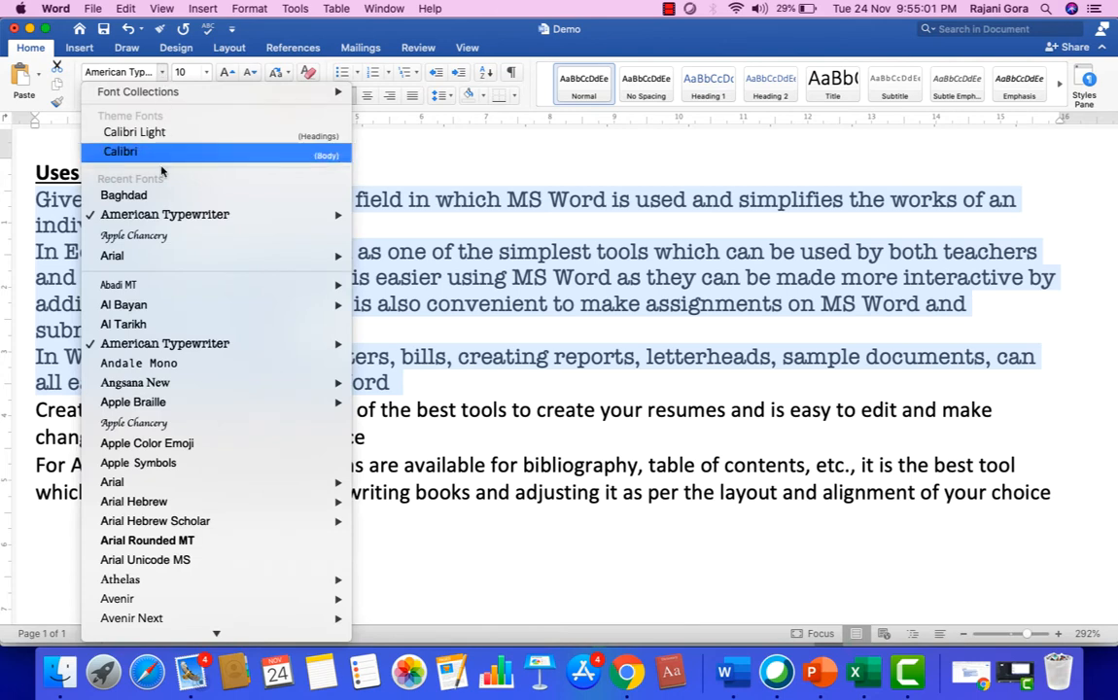
click(170, 237)
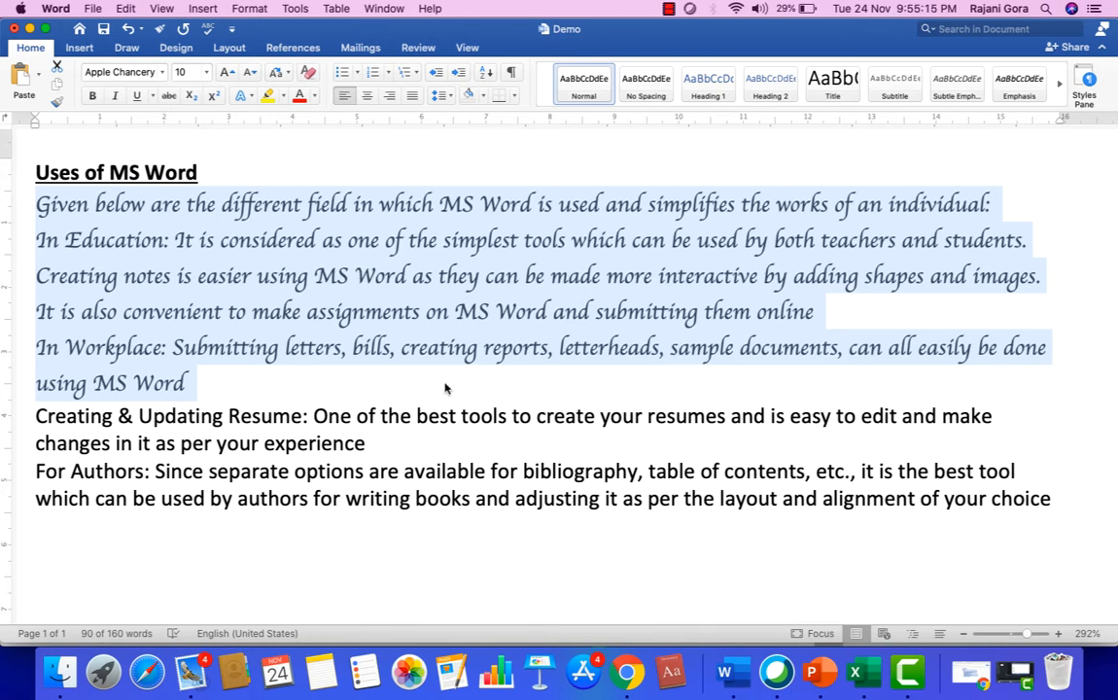
click(207, 73)
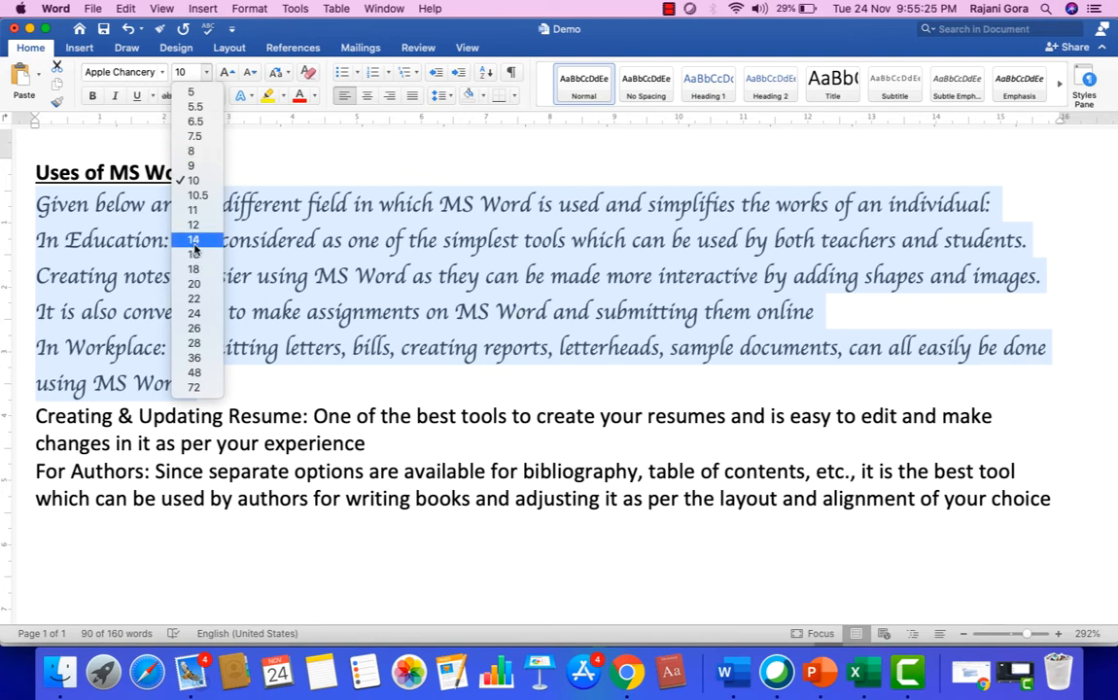
click(197, 194)
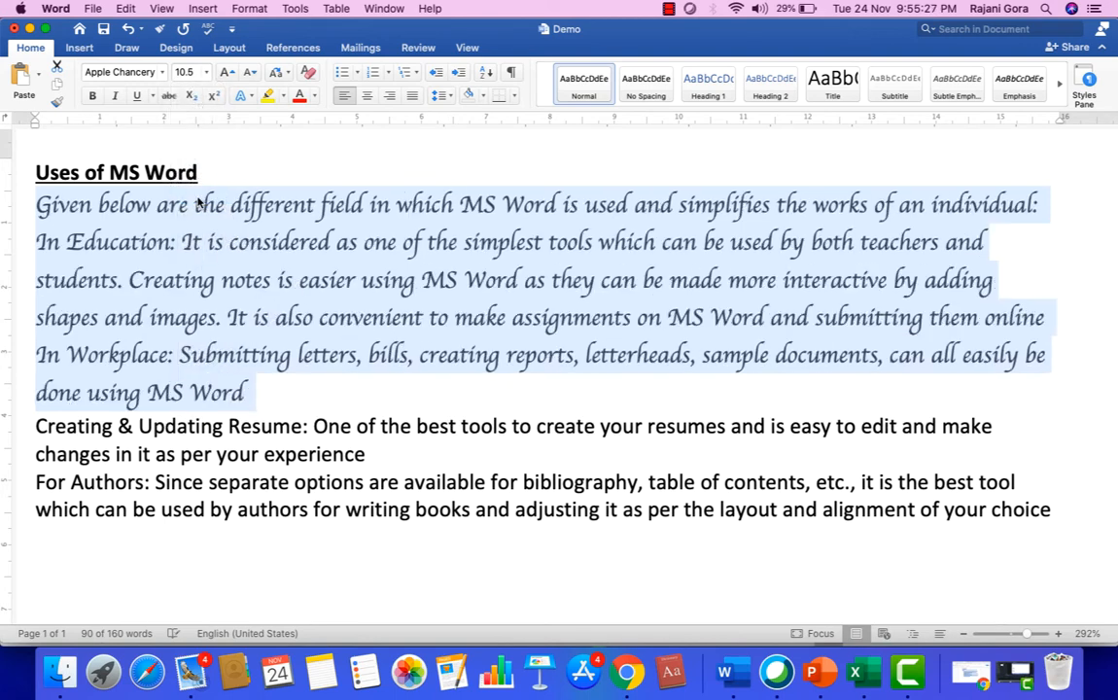
Try font size 14 on the selected Apple Chancery paragraphs, and set them to size 9.
click(194, 72)
click(194, 240)
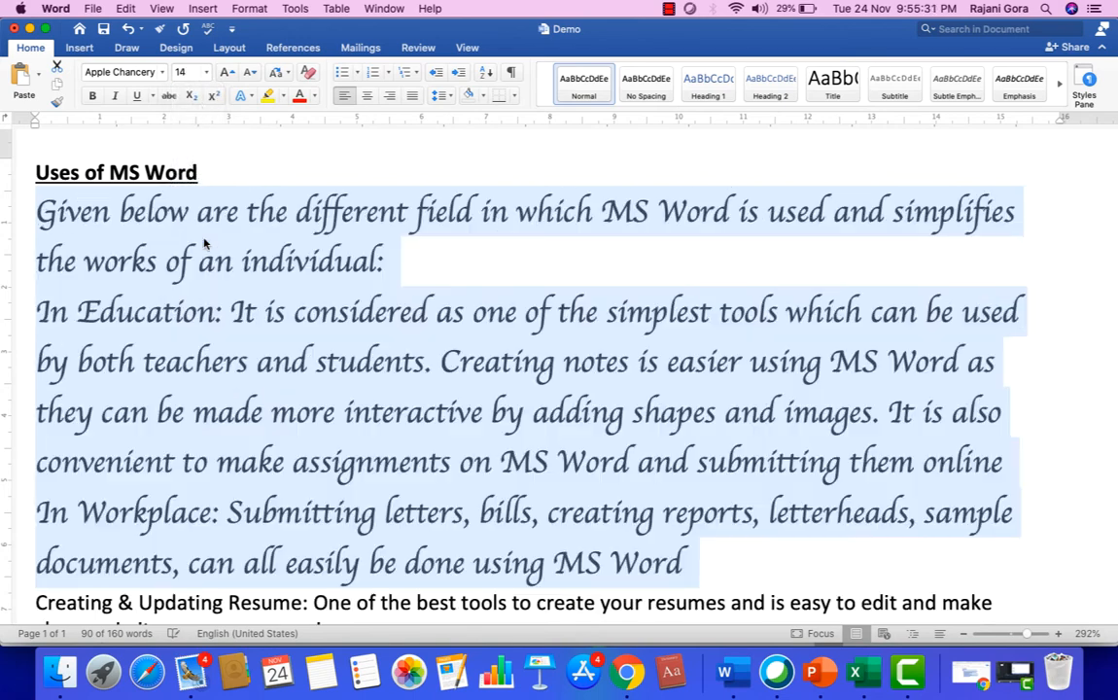
click(190, 71)
click(192, 165)
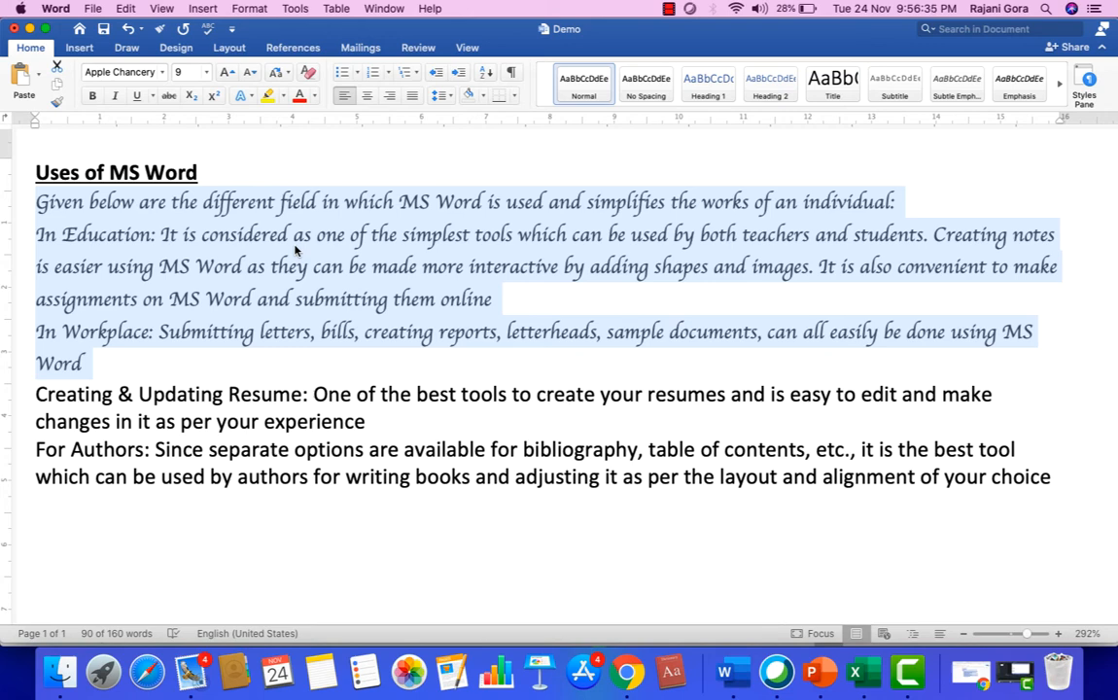
Add the number 50 at the end of the "In Workplace" paragraph and apply strikethrough to it.
click(146, 378)
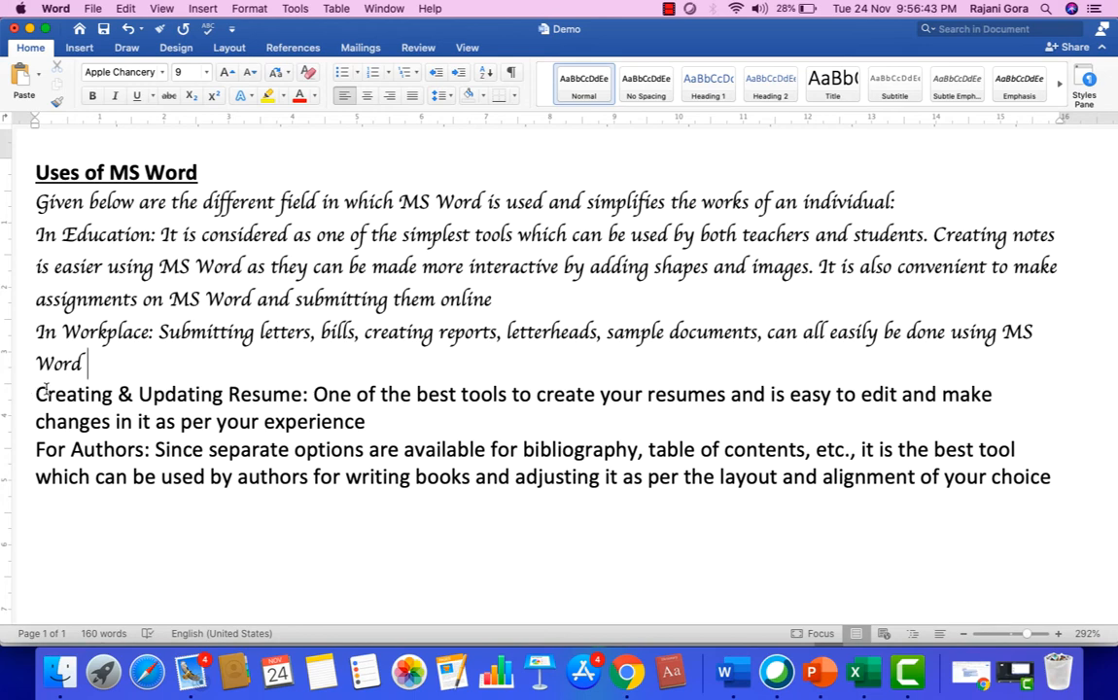
text(45)
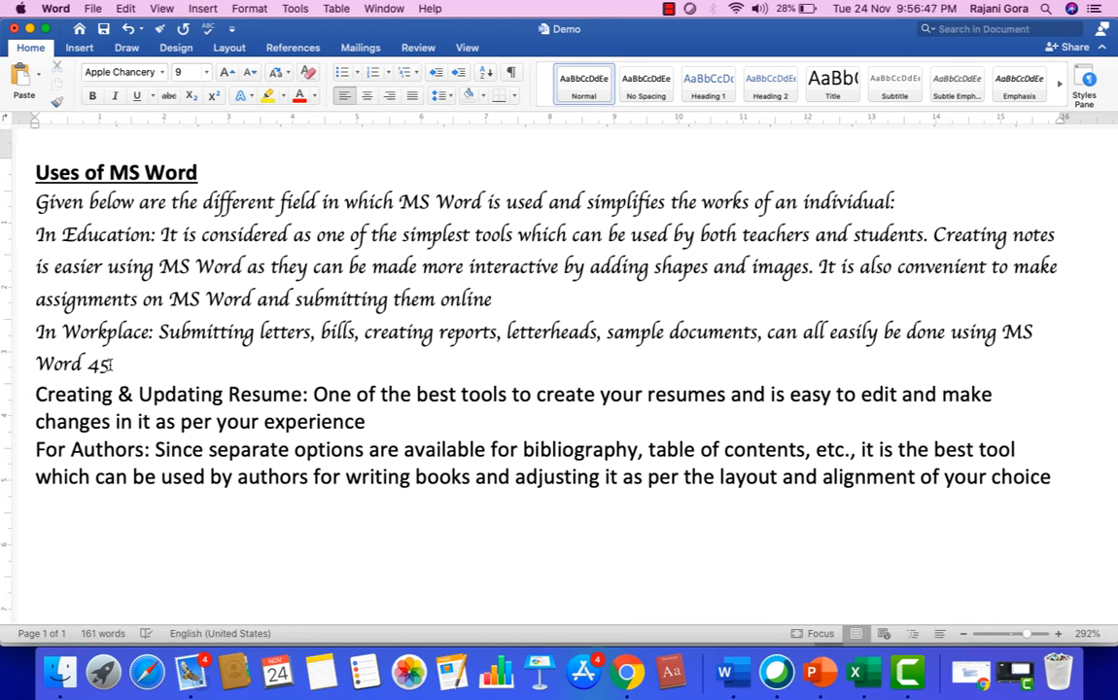
key(BackSpace)
key(BackSpace)
text(50)
drag(108, 364, 91, 366)
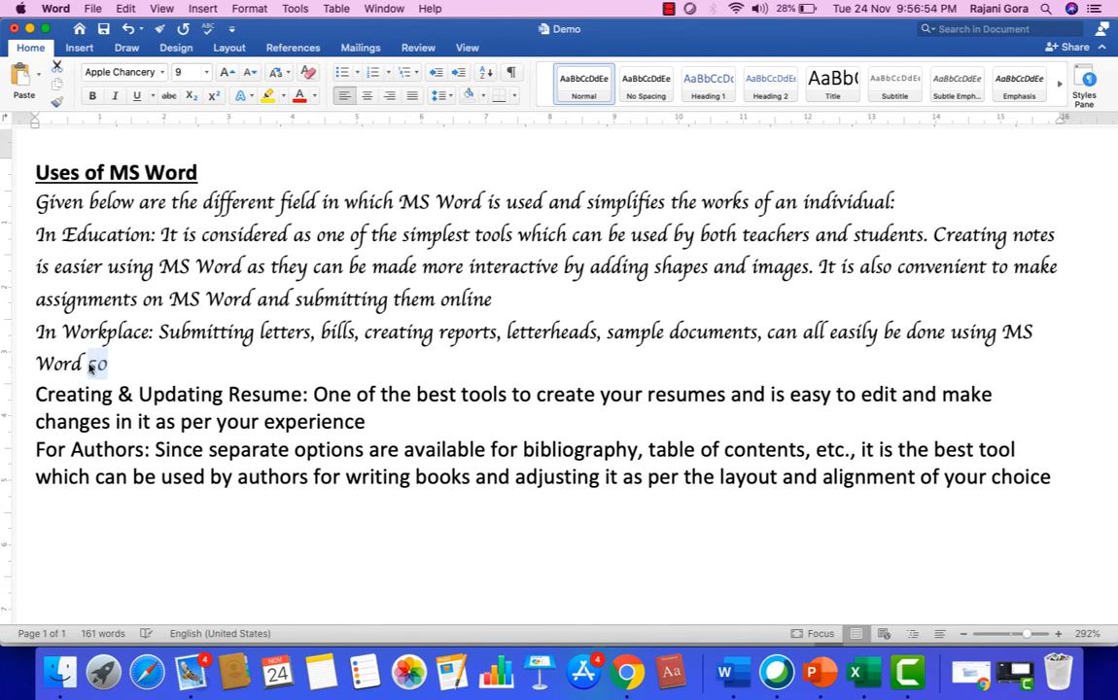
click(168, 95)
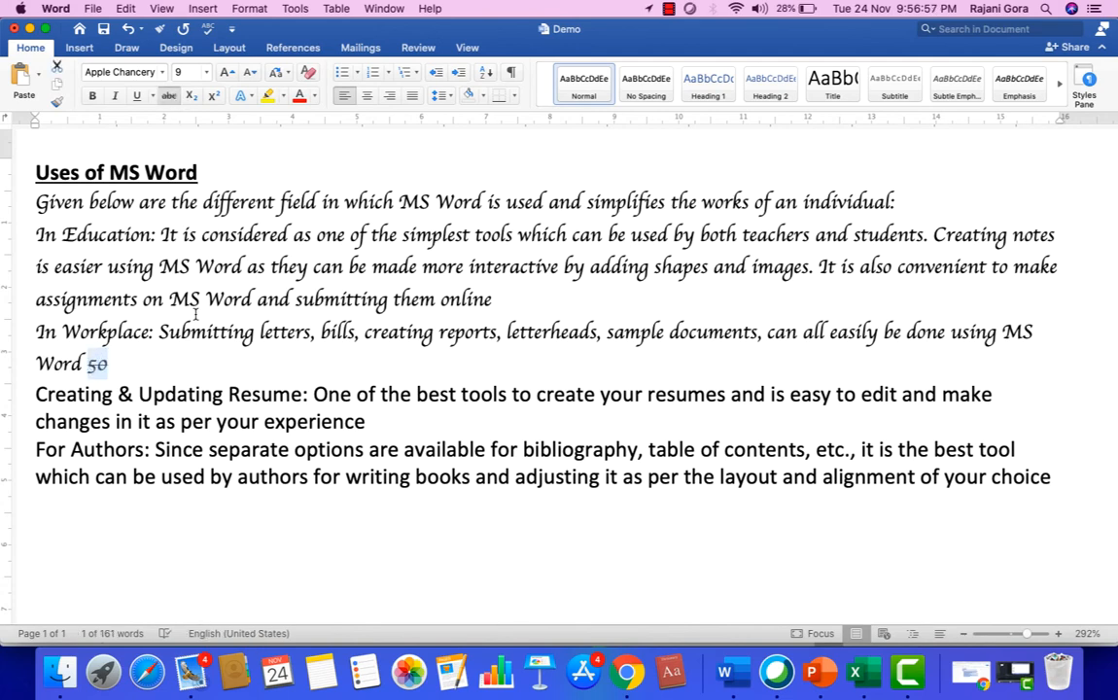
Add the number 45 without strikethrough after the struck-out 50.
click(149, 377)
text(45)
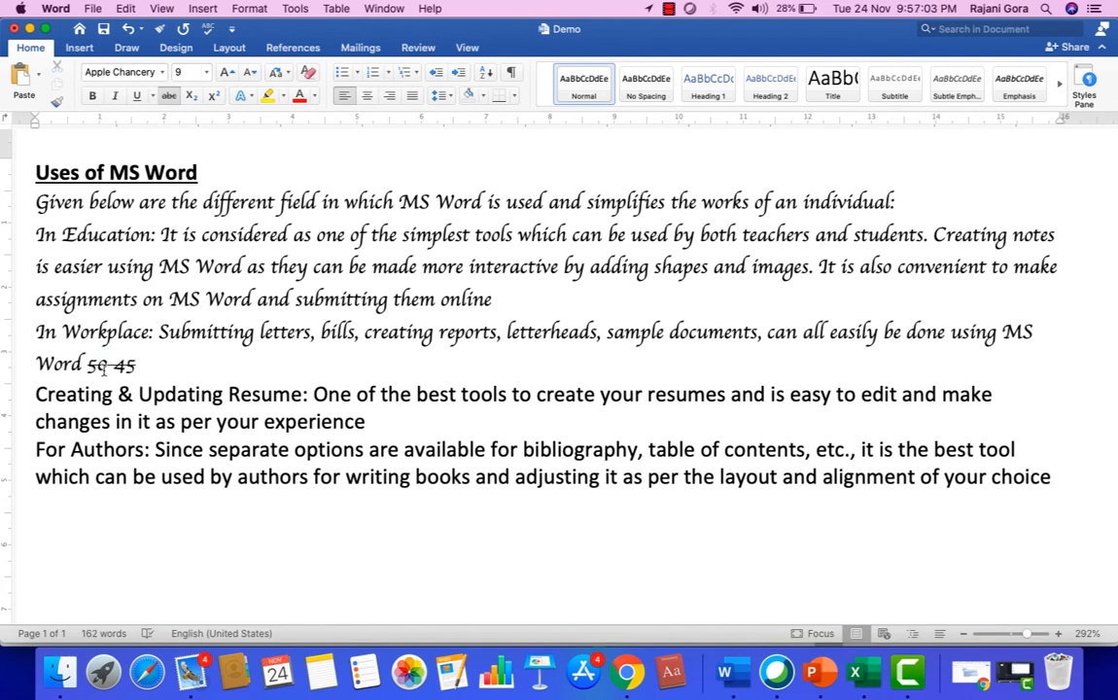
key(BackSpace)
key(BackSpace)
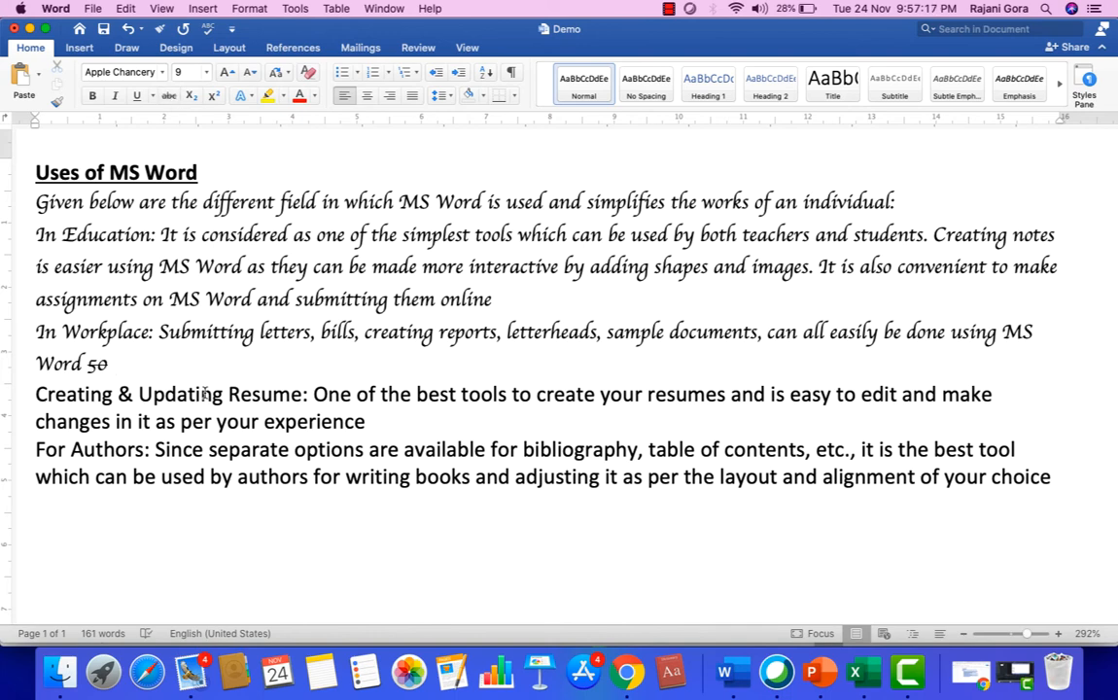
text(45)
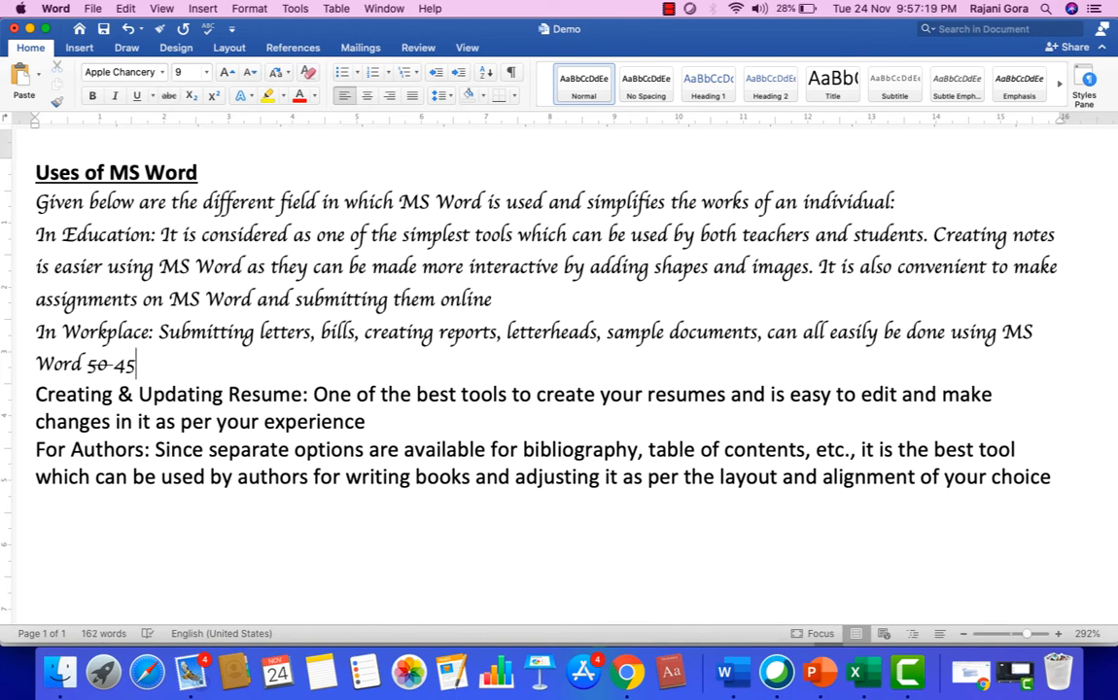
Delete the numbers 50 and 45 from the end of the "In Workplace" paragraph.
key(BackSpace)
key(BackSpace)
key(BackSpace)
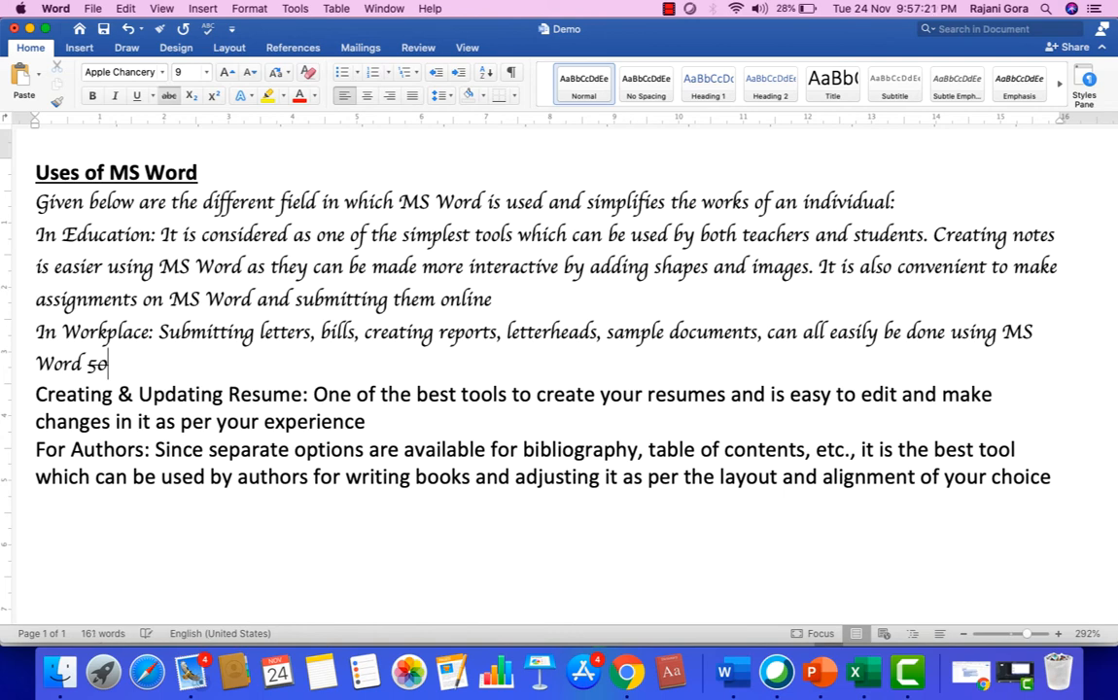
key(BackSpace)
key(BackSpace)
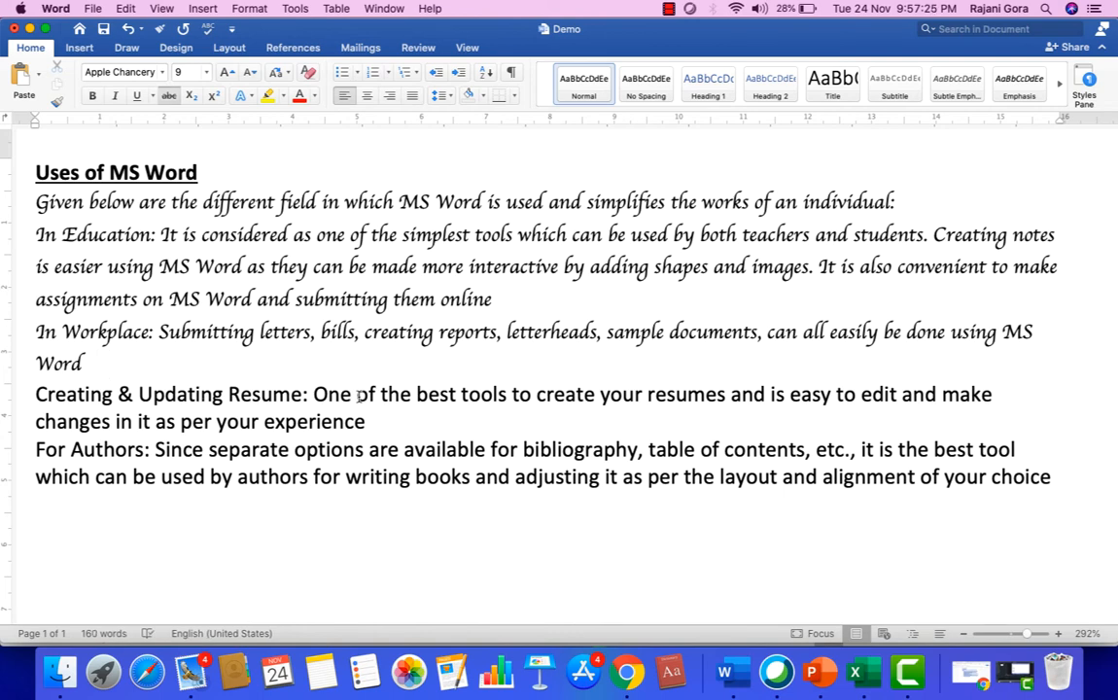
Apply strikethrough to "of the best" in the "Creating & Updating Resume" paragraph, and undo it.
drag(356, 395, 446, 397)
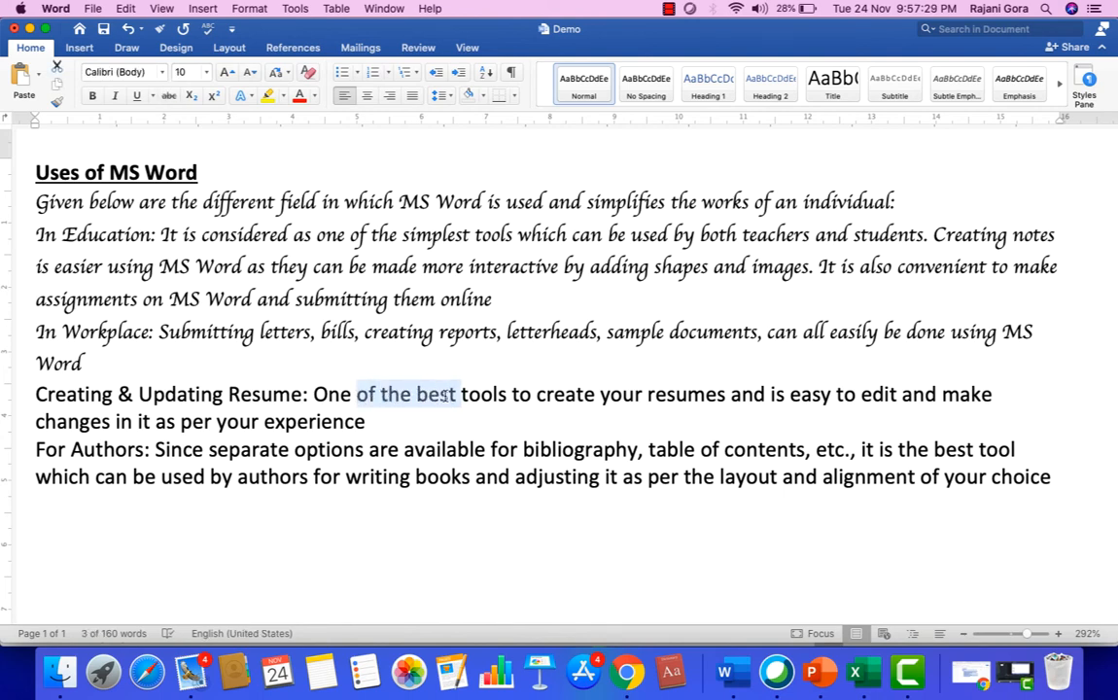
click(168, 96)
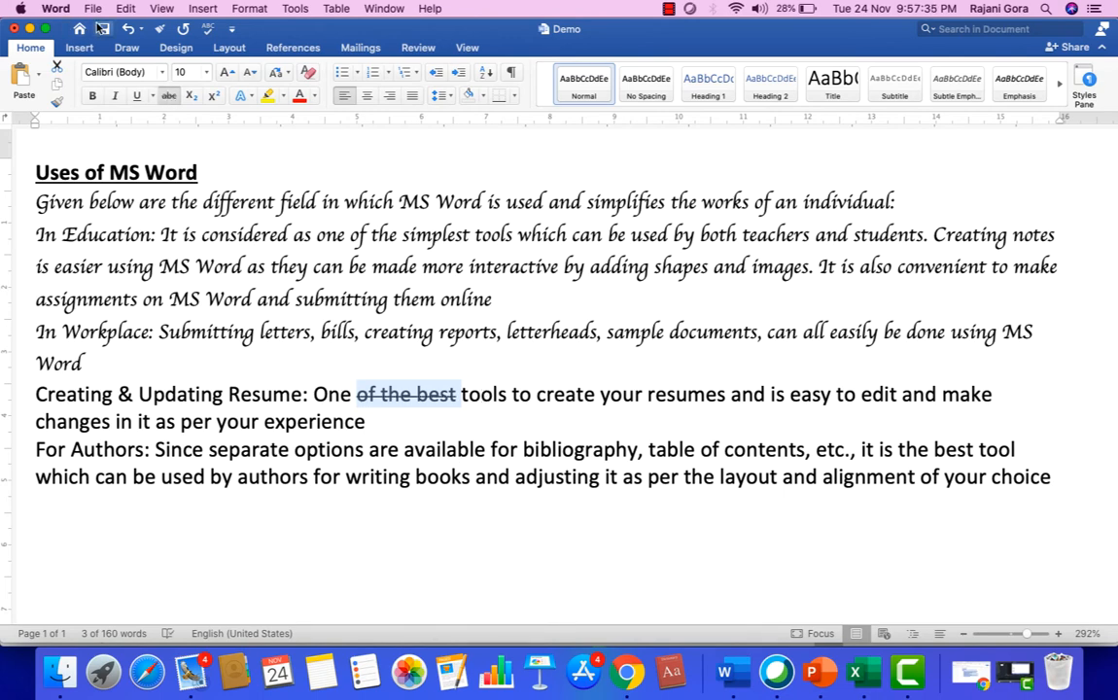
click(128, 29)
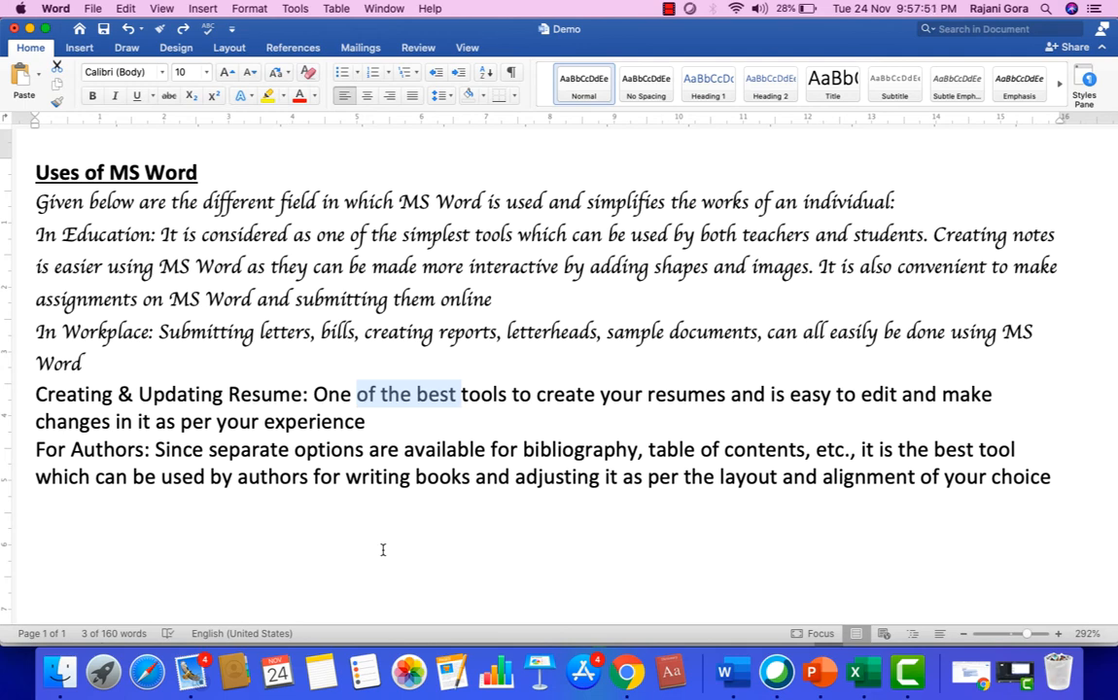
Enter the formula H2O below the last paragraph and format its 2 as subscript.
click(337, 523)
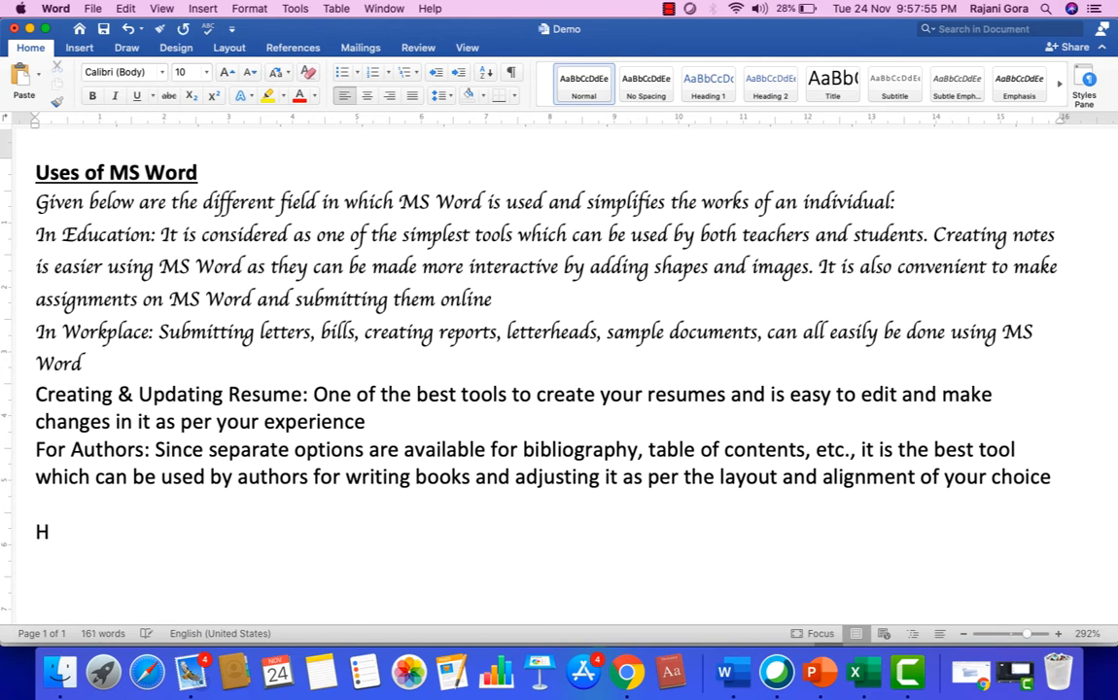
text(@))
key(BackSpace)
key(BackSpace)
text(2O)
drag(60, 531, 51, 528)
click(192, 96)
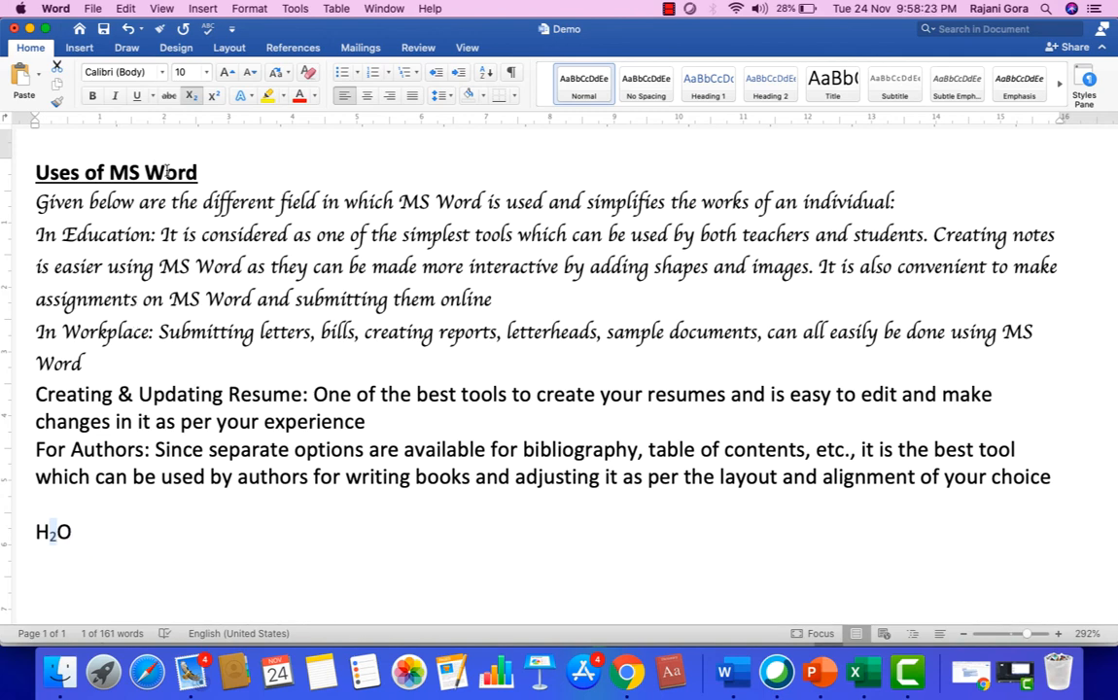
Add a new line reading X2Y2 below the H2O formula.
click(243, 548)
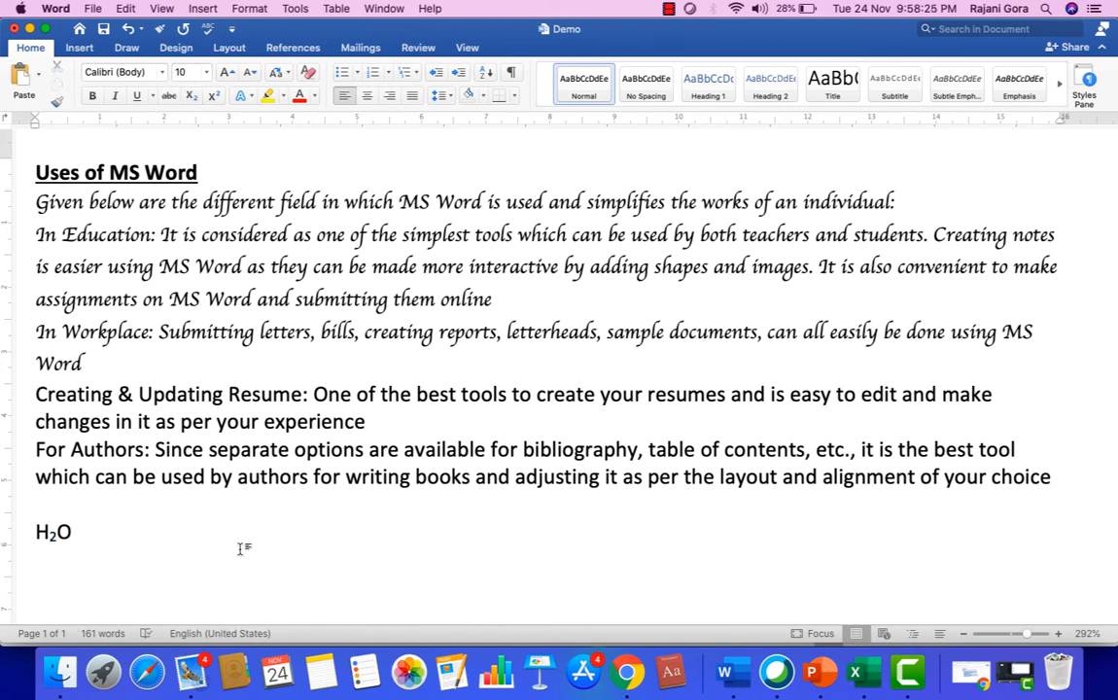
key(Return)
text(X2)
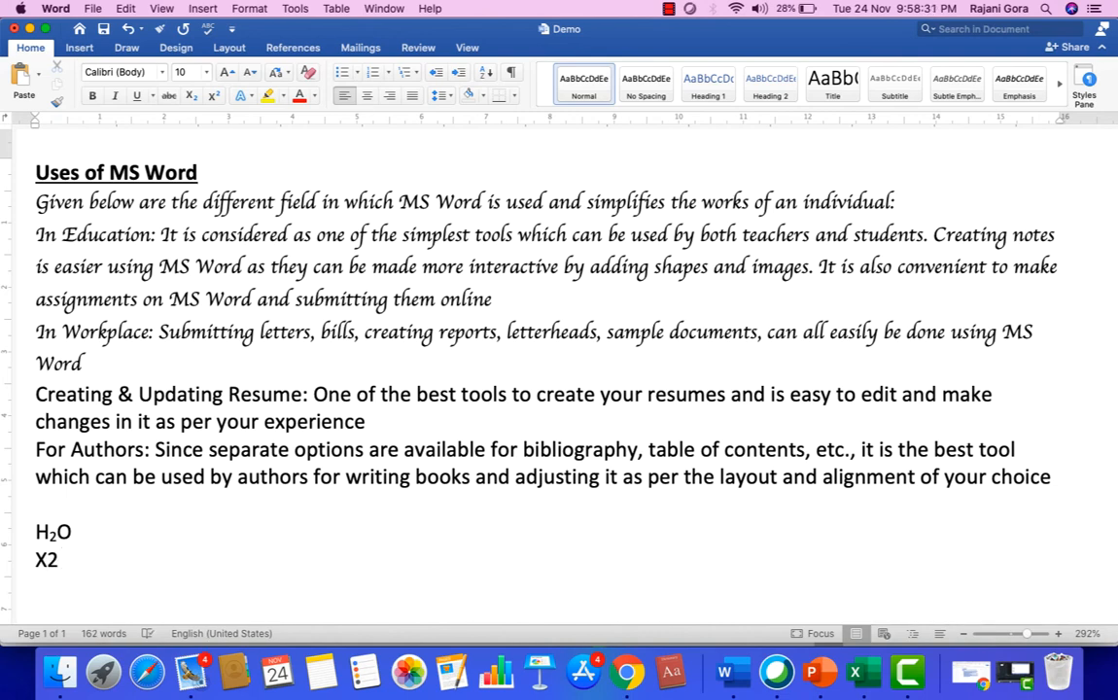
text(Y2)
Format both 2s in X2Y2 as superscript.
drag(54, 561, 46, 561)
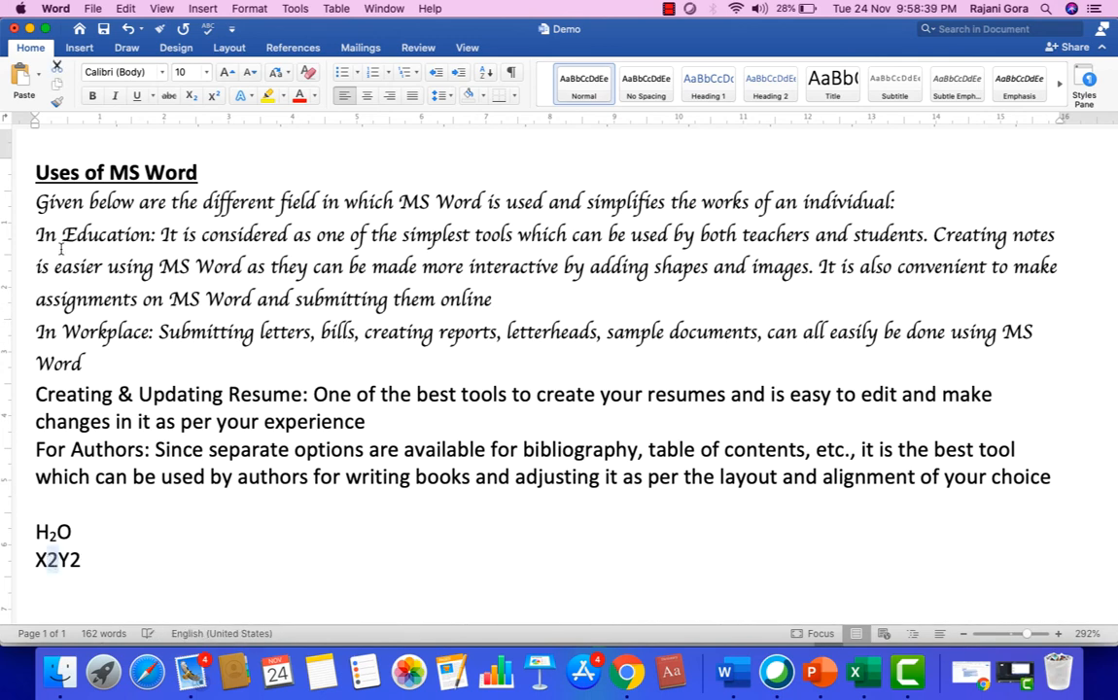
click(212, 95)
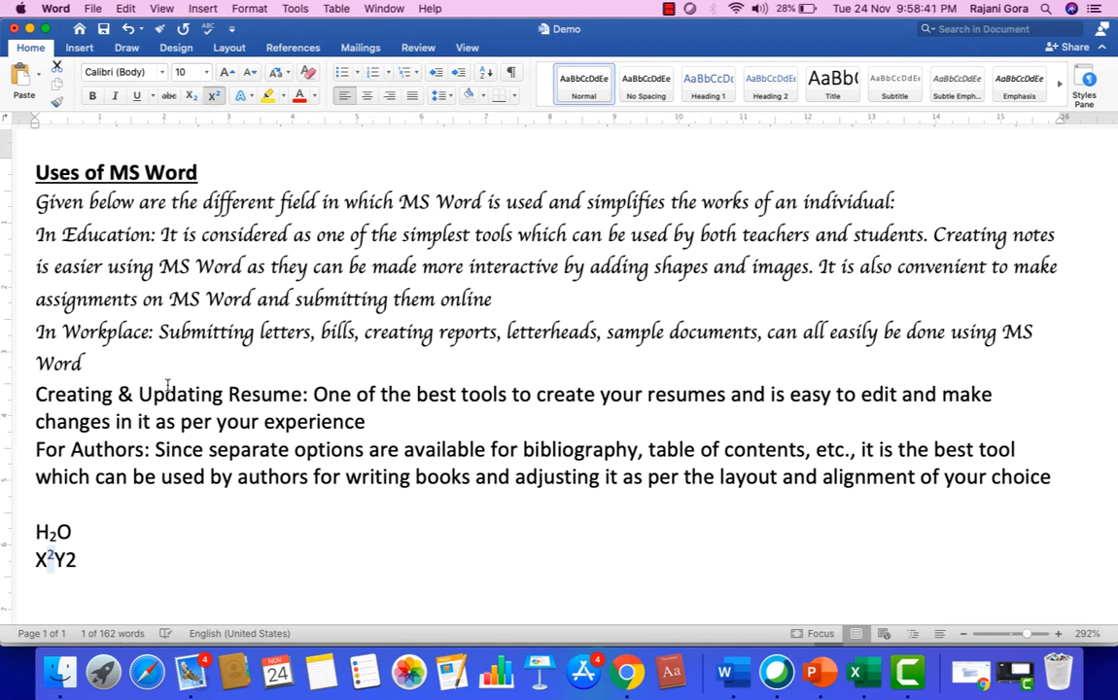
drag(84, 559, 66, 561)
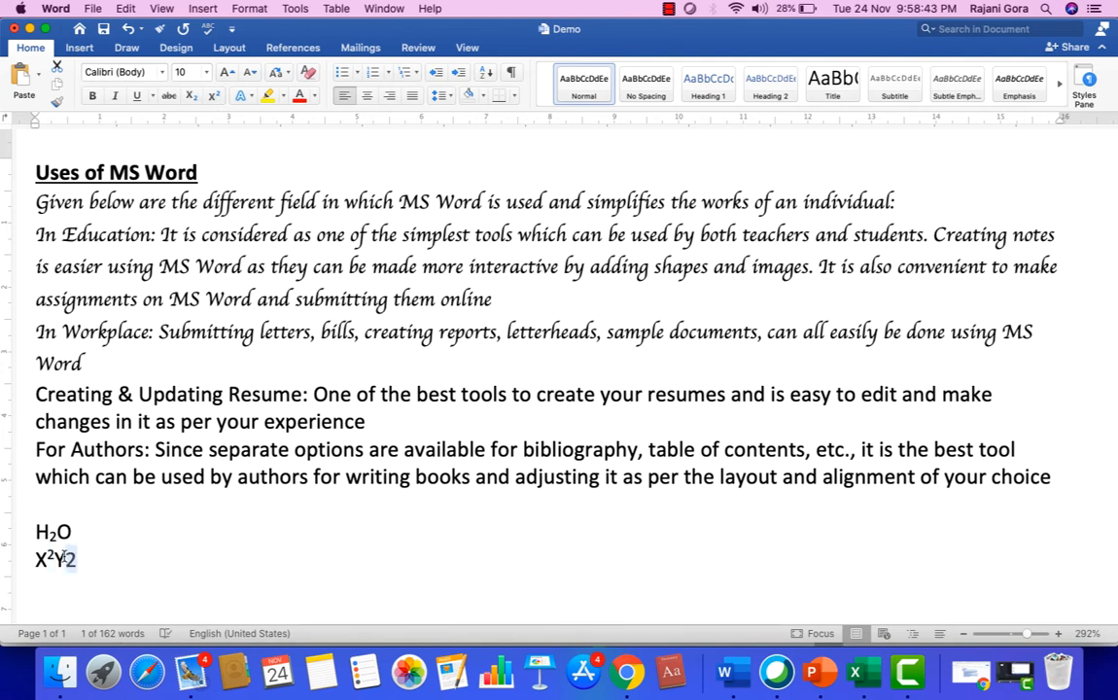
click(212, 95)
click(228, 582)
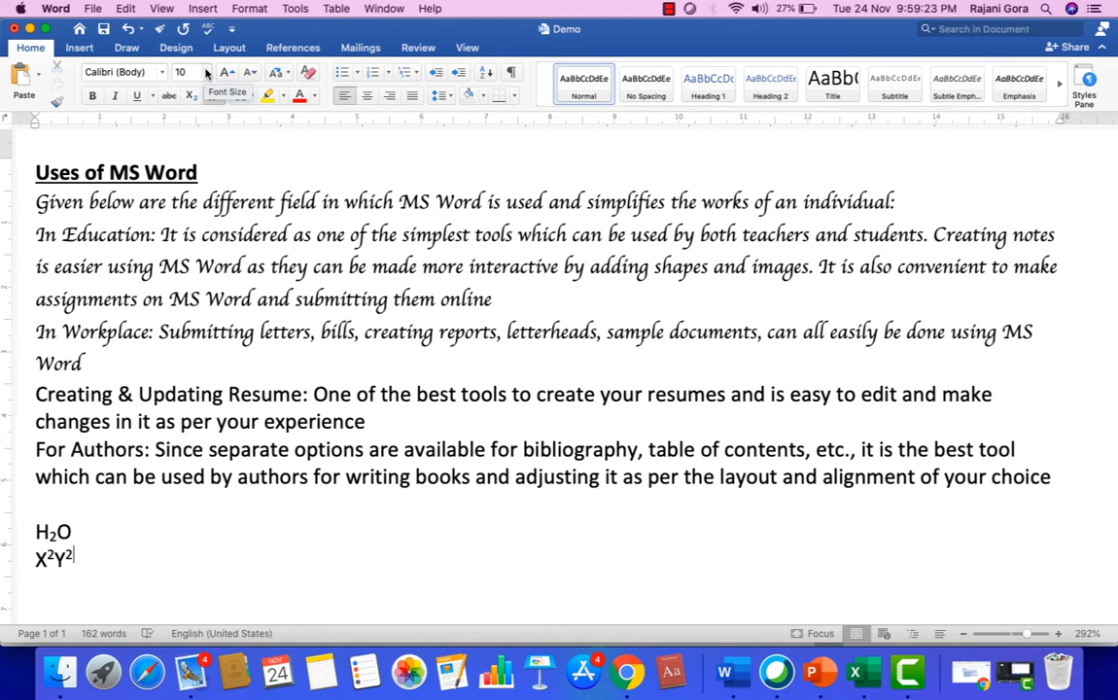
click(669, 10)
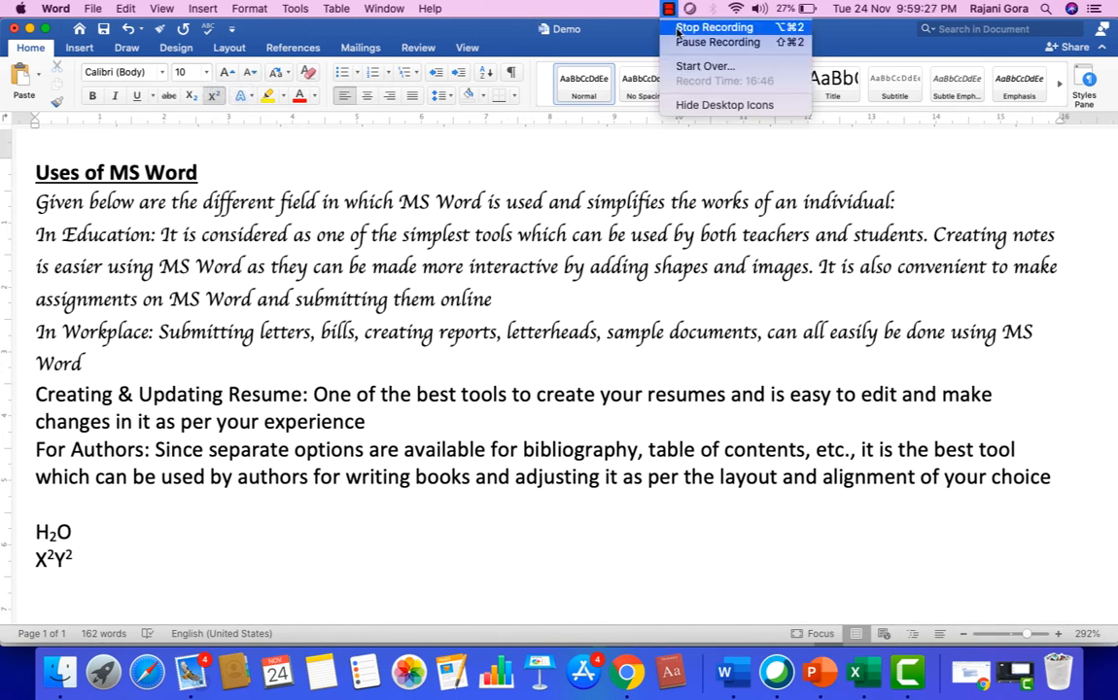
click(610, 25)
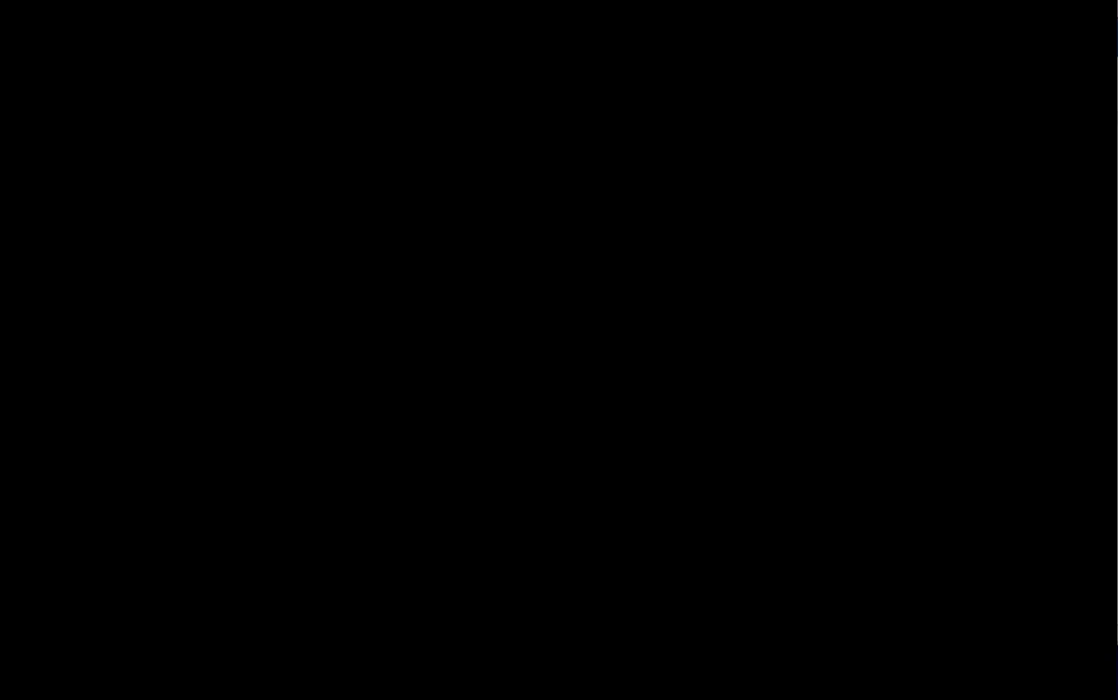